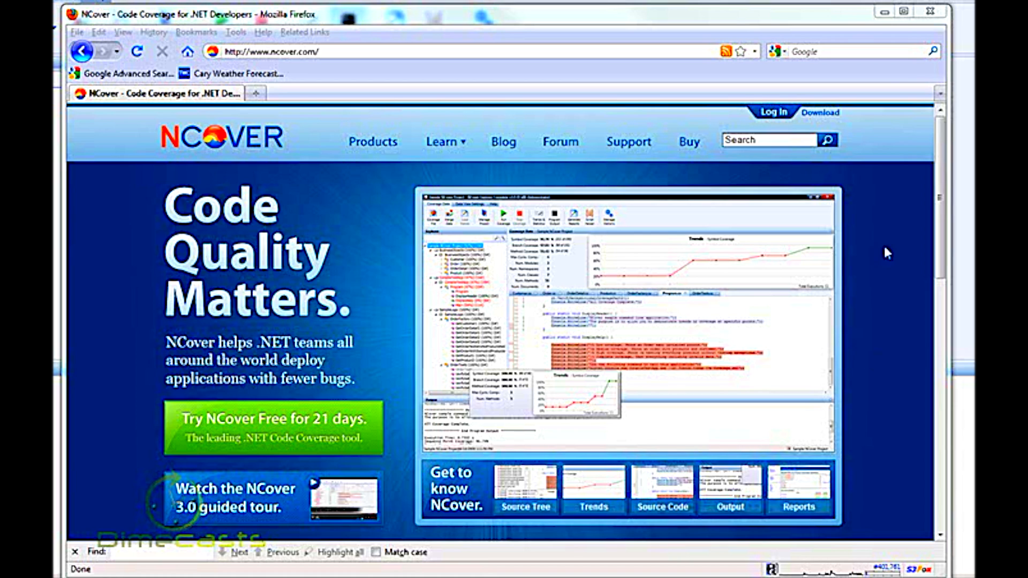
# - Switch from the browser to NCover Explorer and open the project options of the Dimecasts Demo project
pyautogui.click(884, 11)
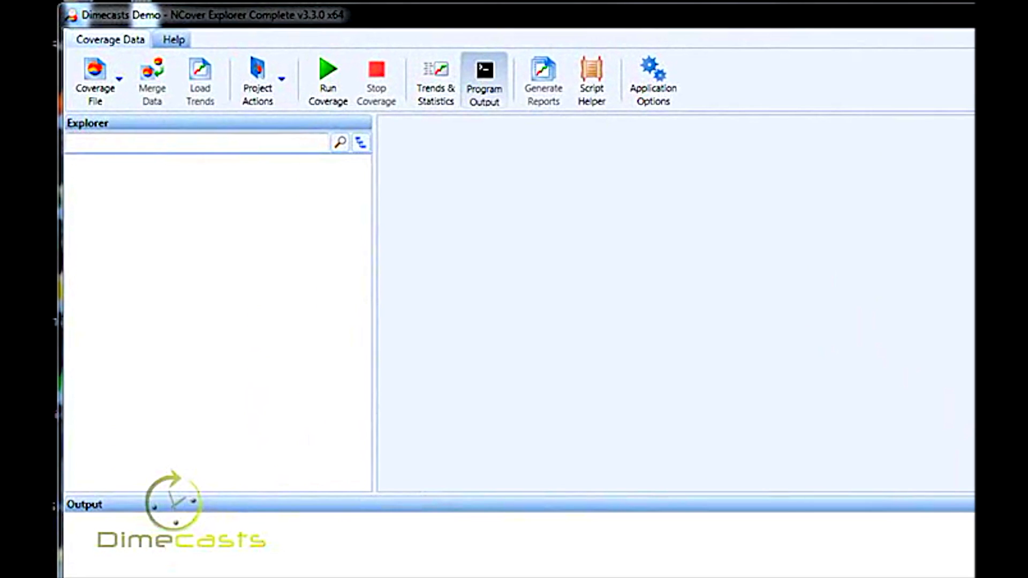
pyautogui.click(257, 75)
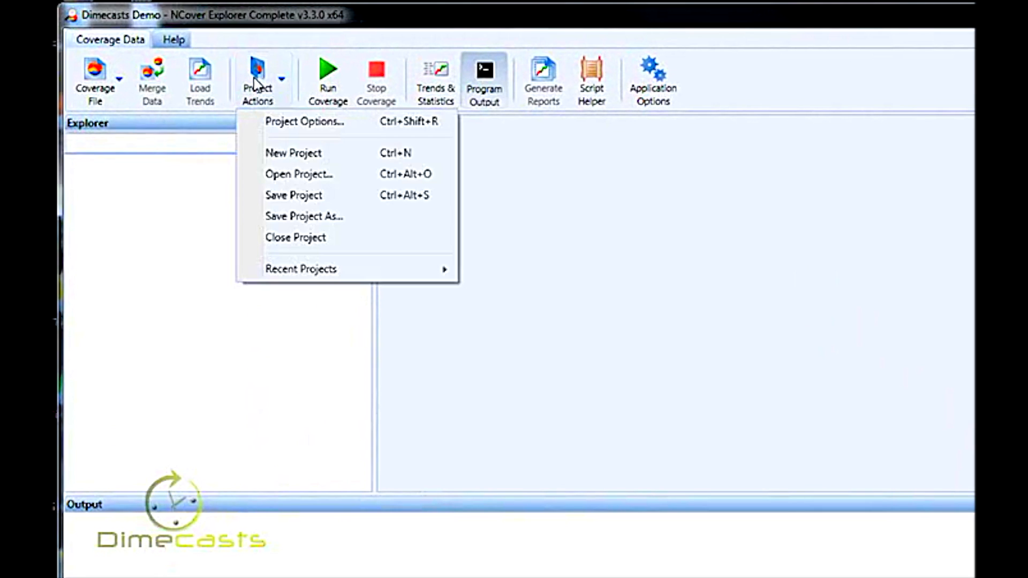
pyautogui.click(289, 123)
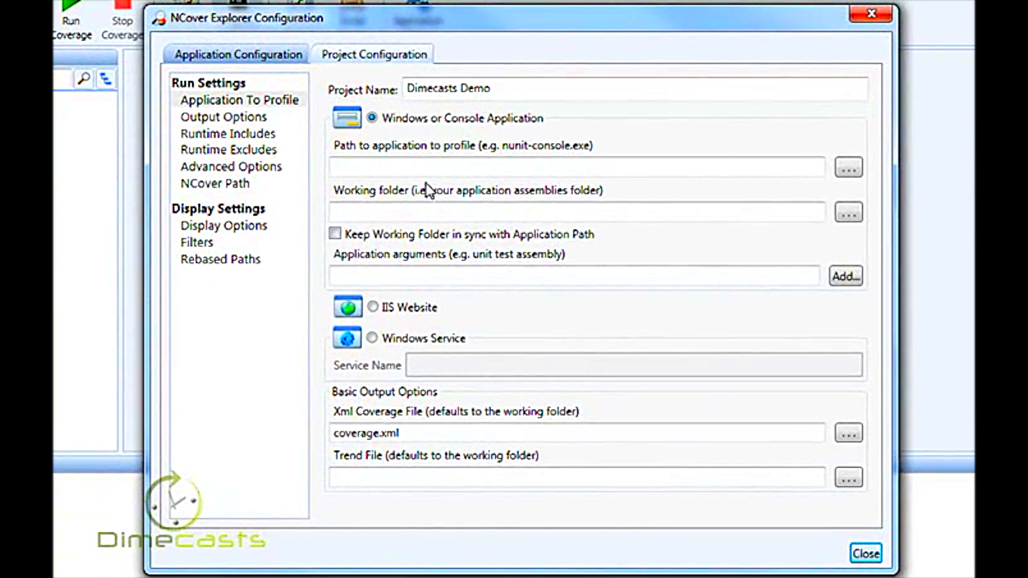
pyautogui.moveTo(497, 89); pyautogui.dragTo(390, 88)
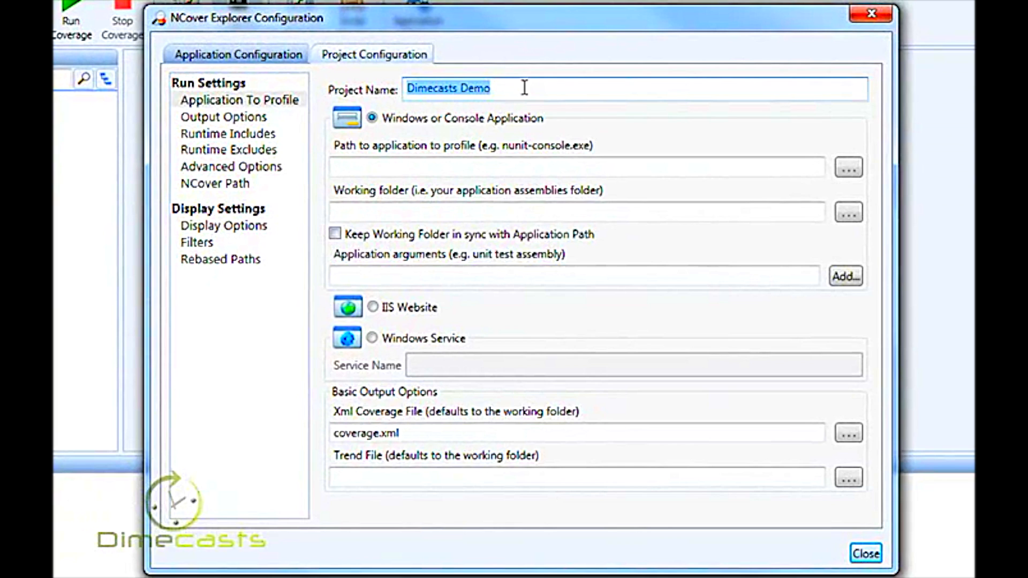
# - Set the path of the application to profile to E:\Development\Products\StructureMap 2.5.3\bin\NUnit\nunit-console.exe
pyautogui.click(527, 165)
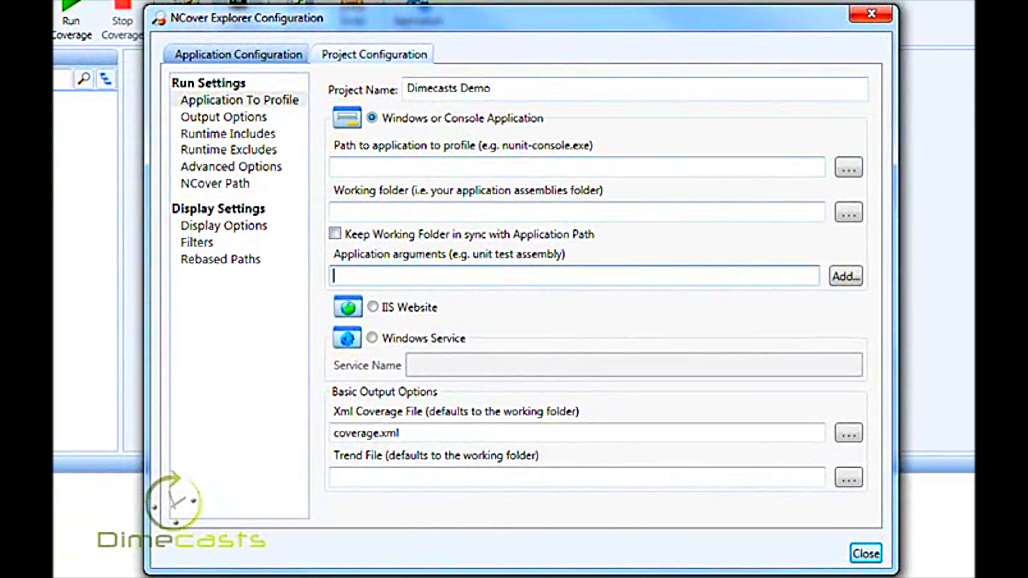
pyautogui.click(848, 213)
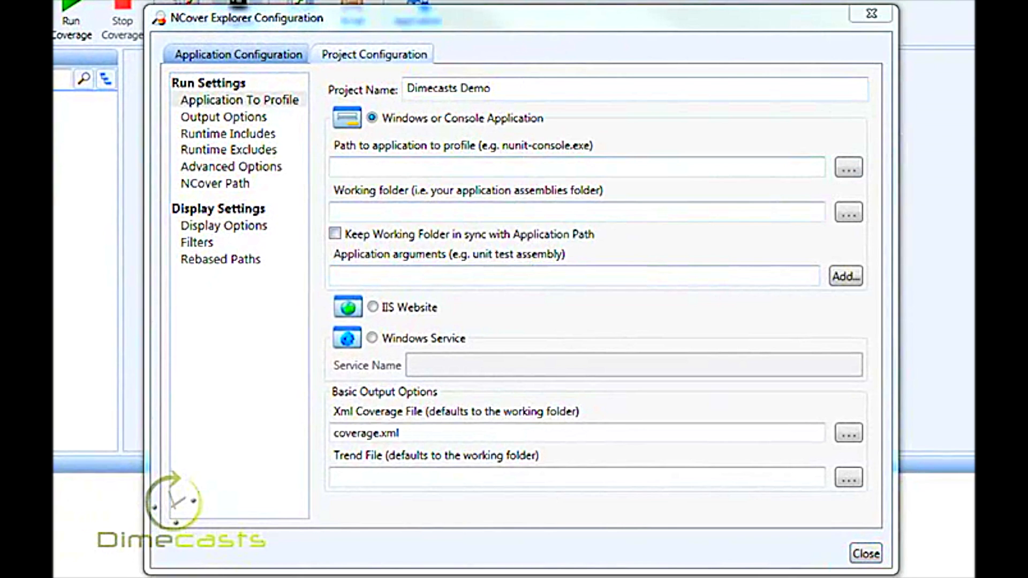
pyautogui.click(615, 165)
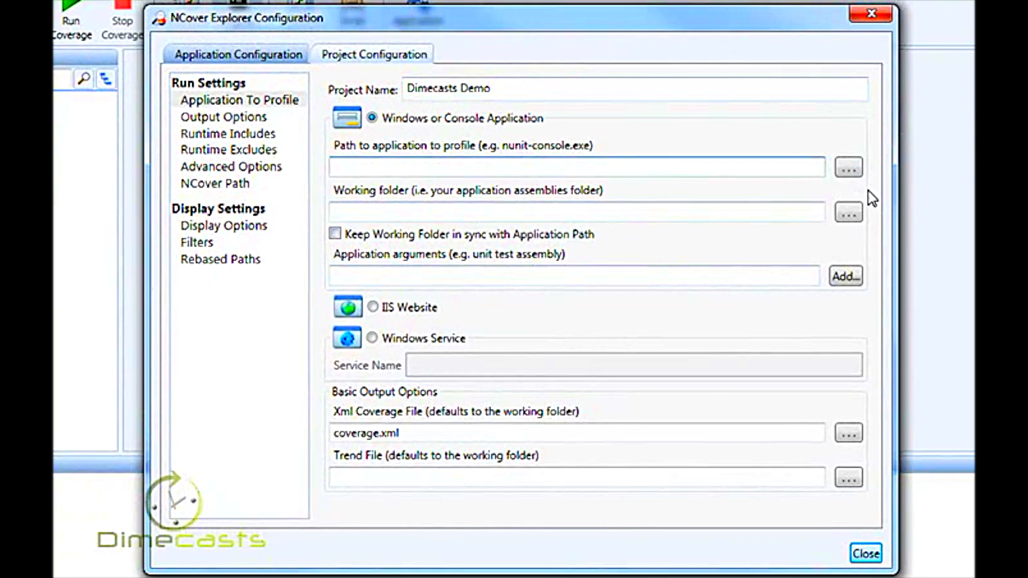
pyautogui.write('E:\\Development\\Products\\StructureMap 2.5.3\\bin\\NUnit')
pyautogui.write('\\nu')
pyautogui.press('Down')
pyautogui.press('Down')
pyautogui.press('Return')
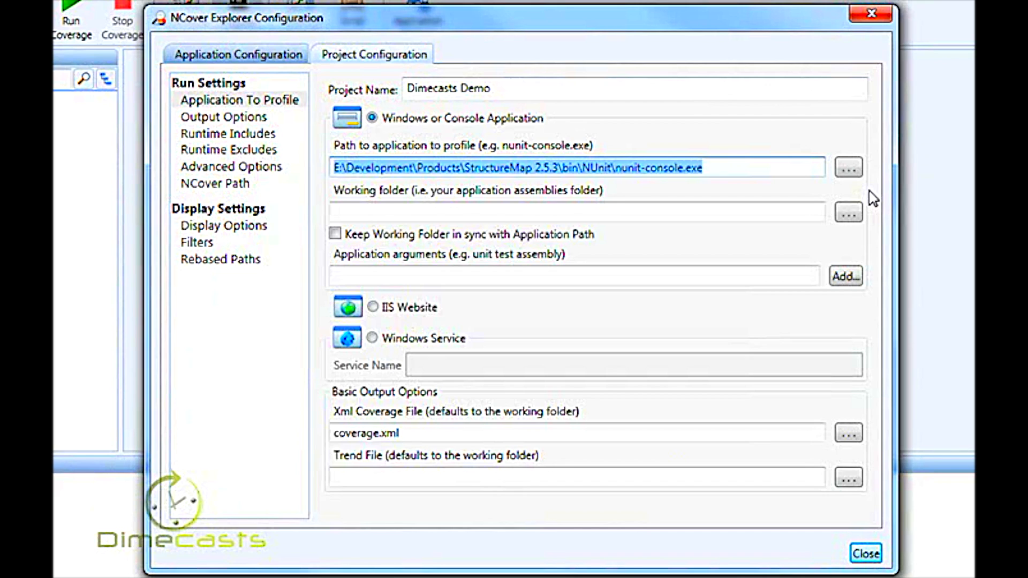
# - Set the working folder to E:\Development\Products\StructureMap 2.5.3\Source\StructureMap.Testing\bin\Debug
pyautogui.click(748, 211)
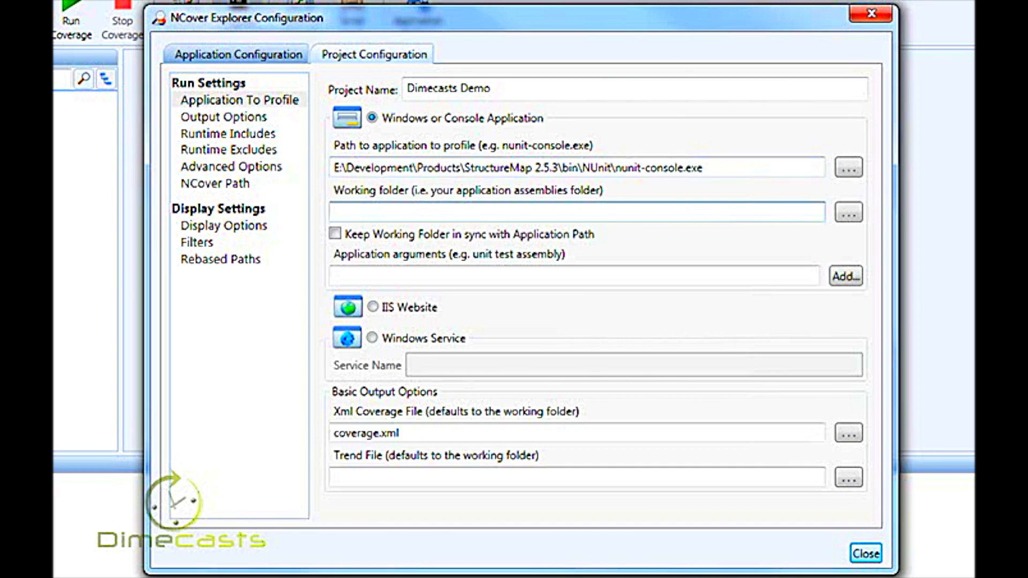
pyautogui.hotkey('alt', 'Tab')
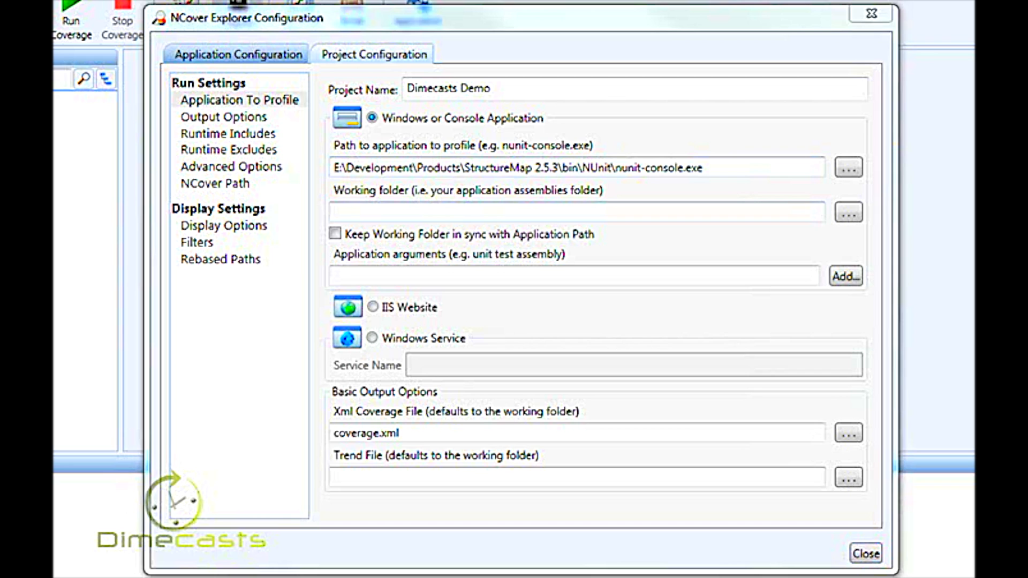
pyautogui.click(799, 214)
pyautogui.write('E:\\Development\\Products\\StructureMap 2.5.3\\Source\\StructureMap.Testing\\bin\\Debug')
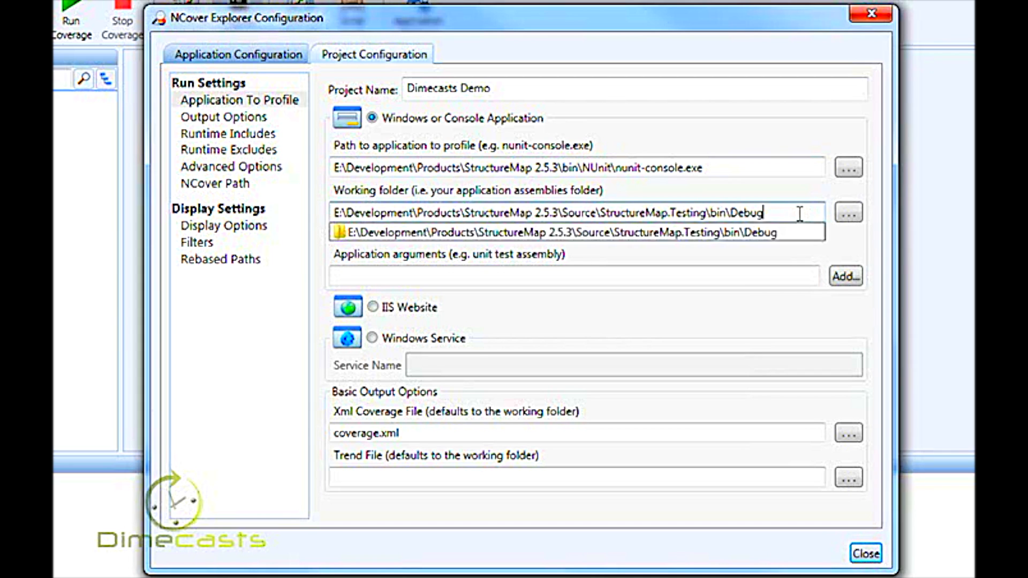
pyautogui.click(789, 170)
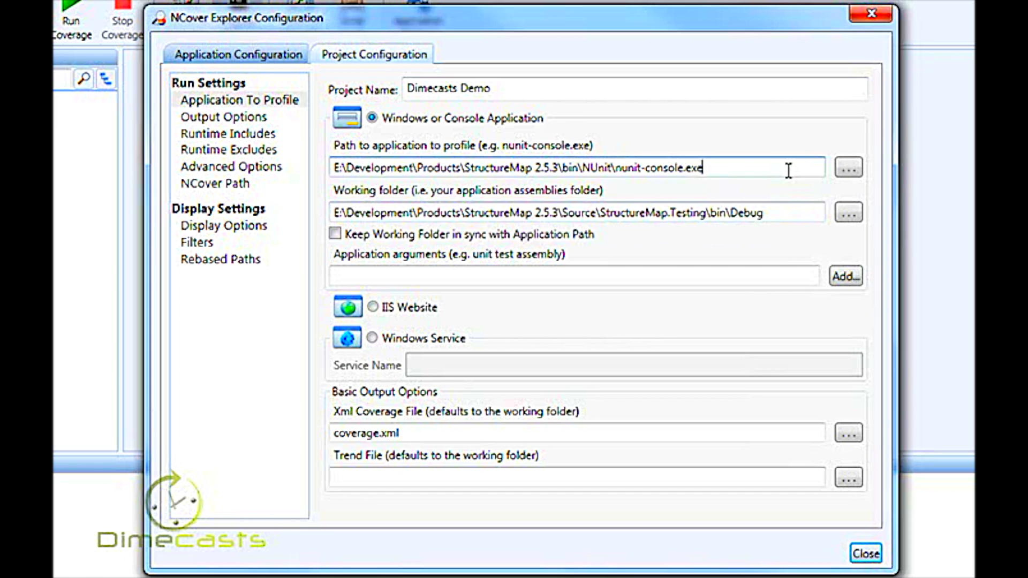
pyautogui.click(786, 211)
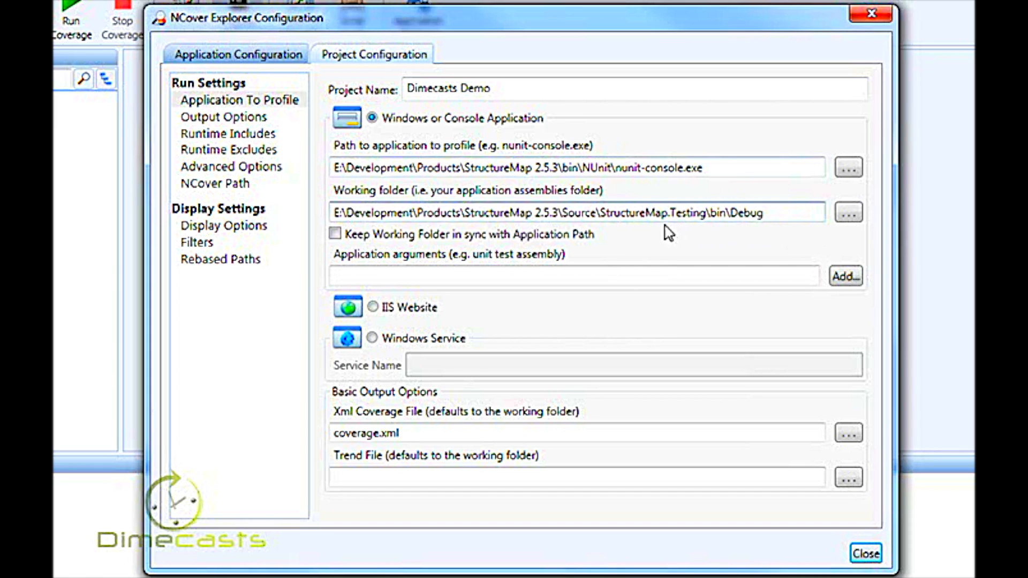
# - Add StructureMap.Testing.dll from the Debug folder as the application argument
pyautogui.click(639, 279)
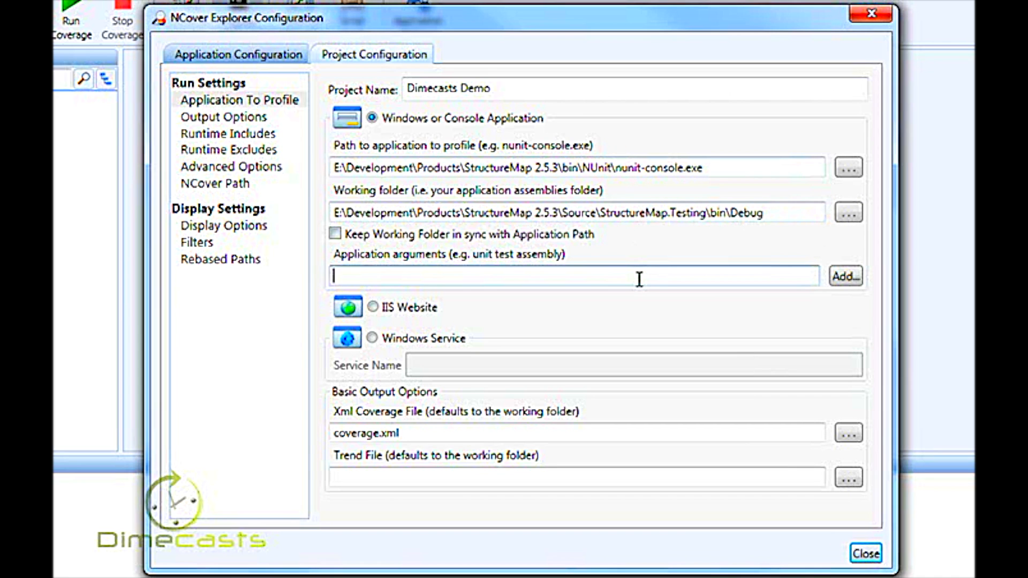
pyautogui.click(842, 277)
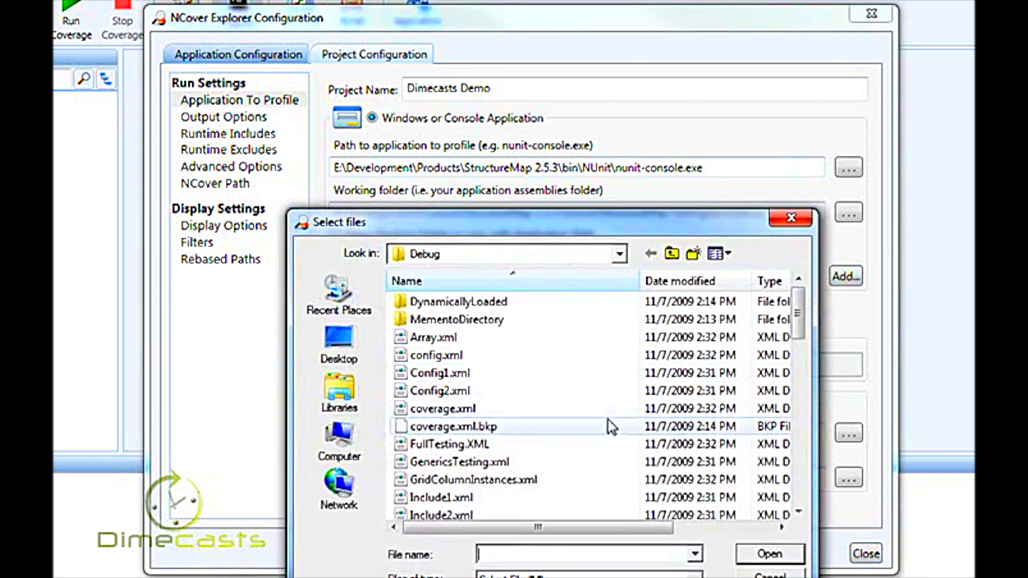
pyautogui.moveTo(797, 329); pyautogui.dragTo(793, 401)
pyautogui.click(535, 499)
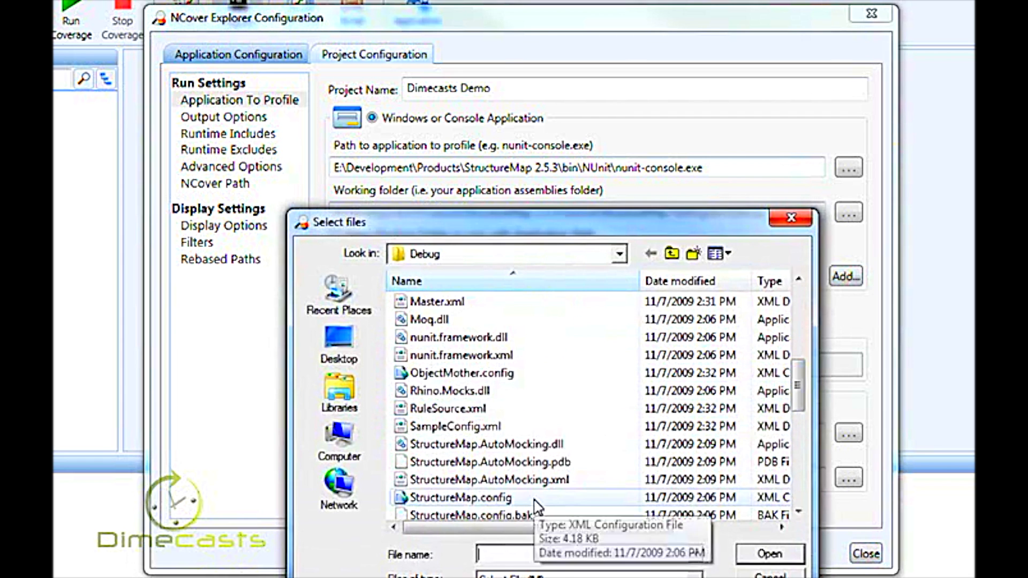
pyautogui.scroll(-1, 537, 506)
pyautogui.scroll(-1, 537, 506)
pyautogui.click(490, 463)
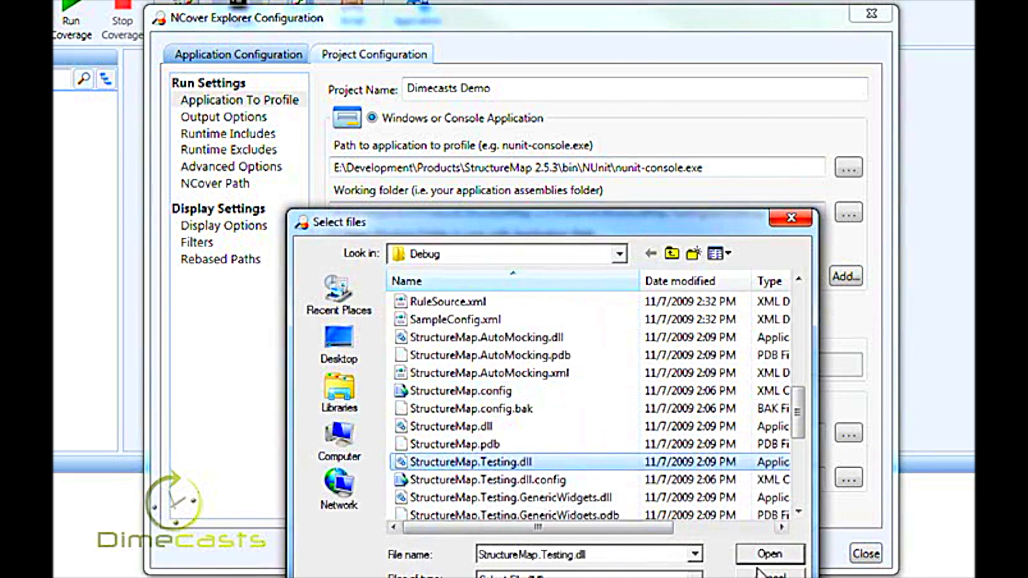
pyautogui.click(770, 556)
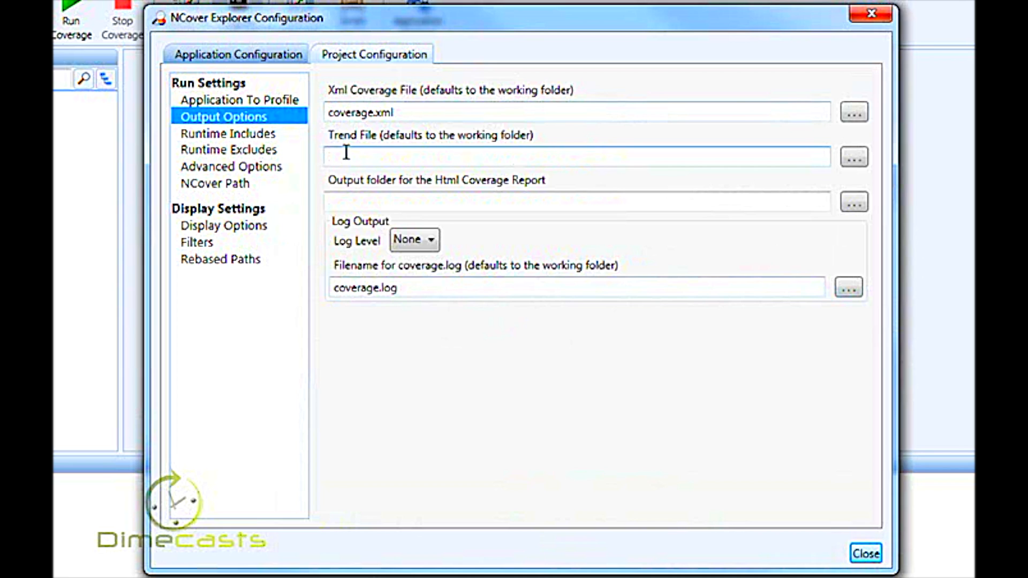
# - Review the project's runtime includes, runtime excludes, advanced options and NCover path settings, and close the configuration
pyautogui.click(264, 135)
pyautogui.click(257, 154)
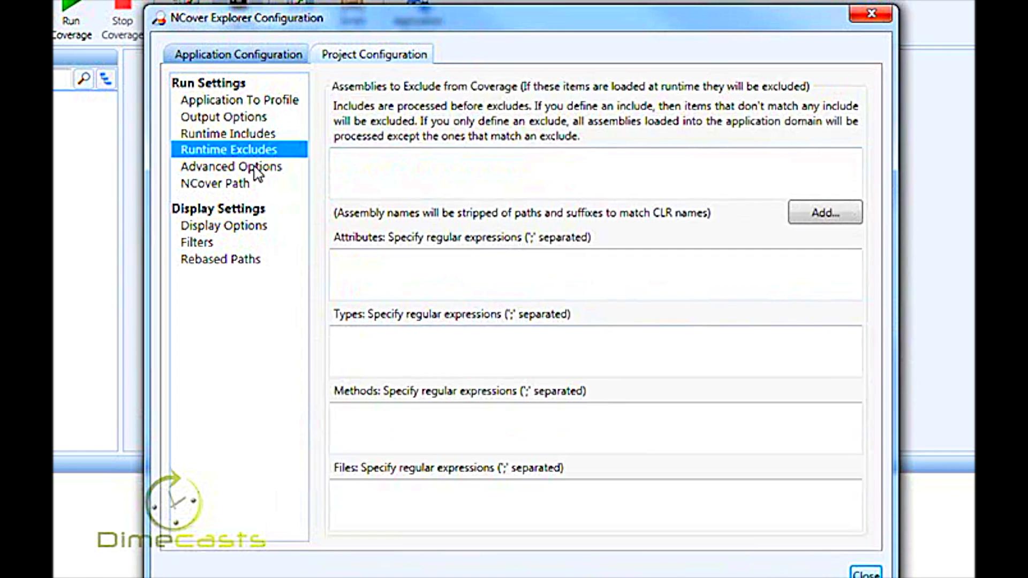
pyautogui.click(257, 166)
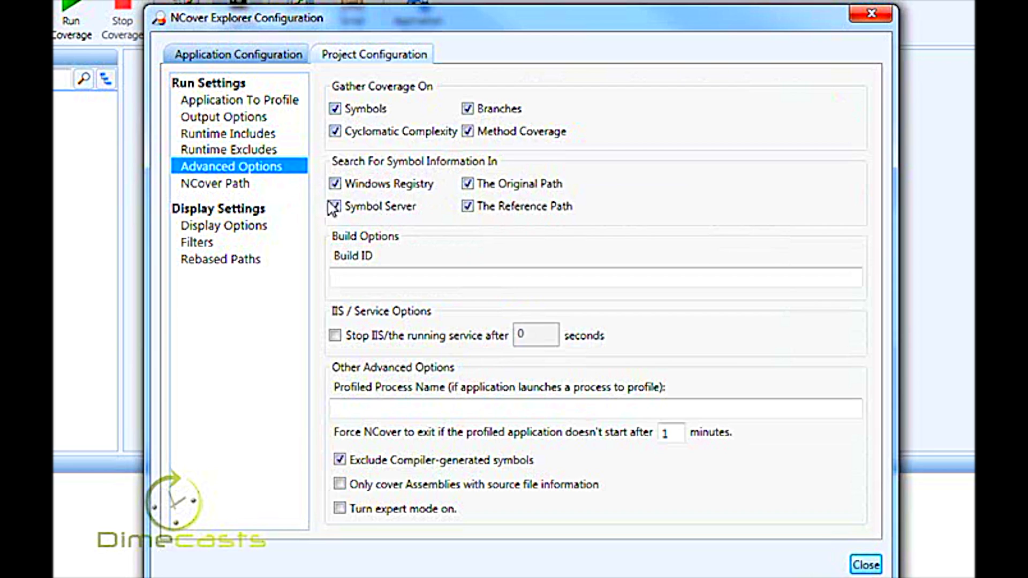
pyautogui.click(243, 185)
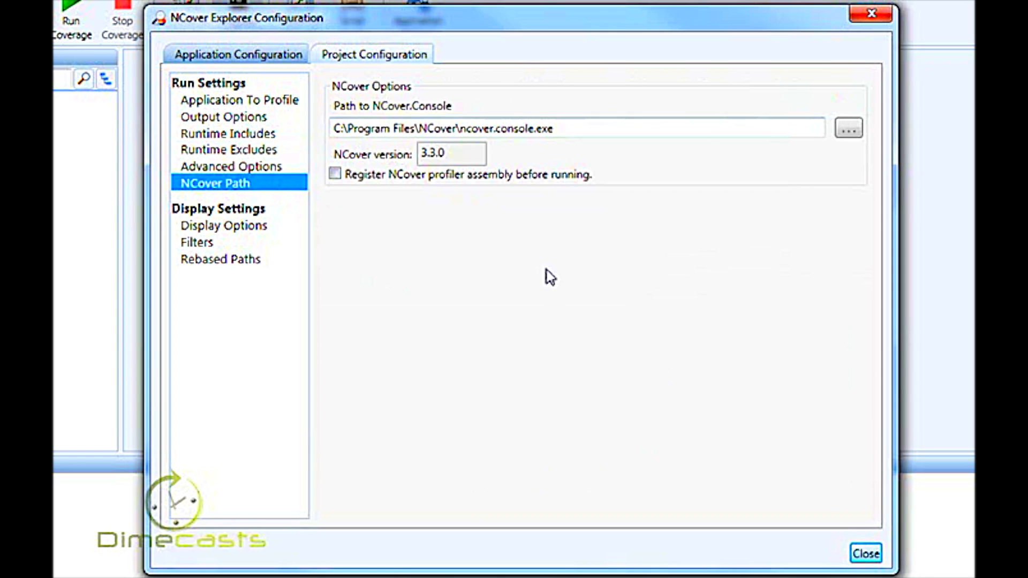
pyautogui.click(867, 555)
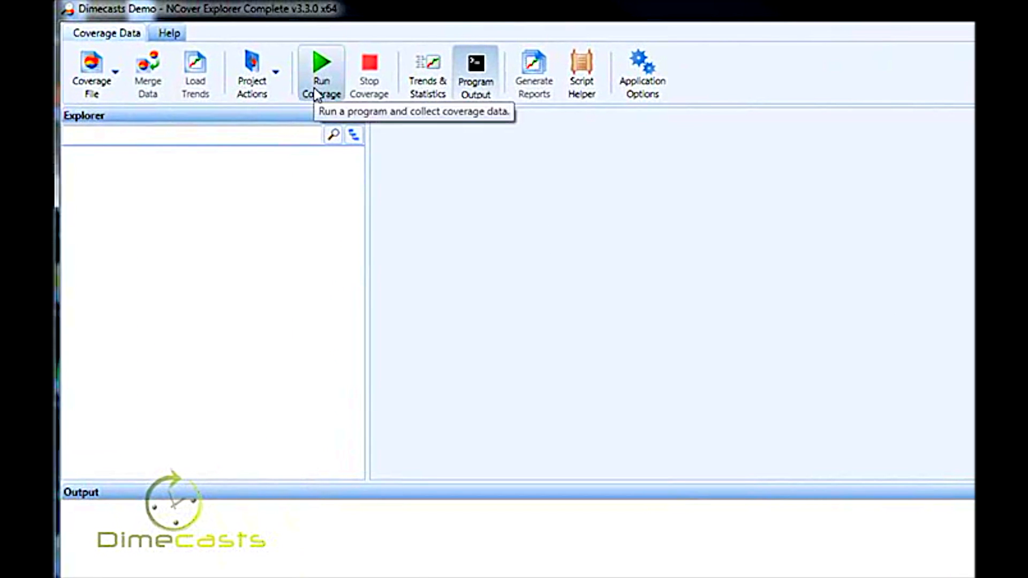
# - Run coverage for the Dimecasts Demo project and inspect the coverage statistics of the StructureMap assembly
pyautogui.click(317, 92)
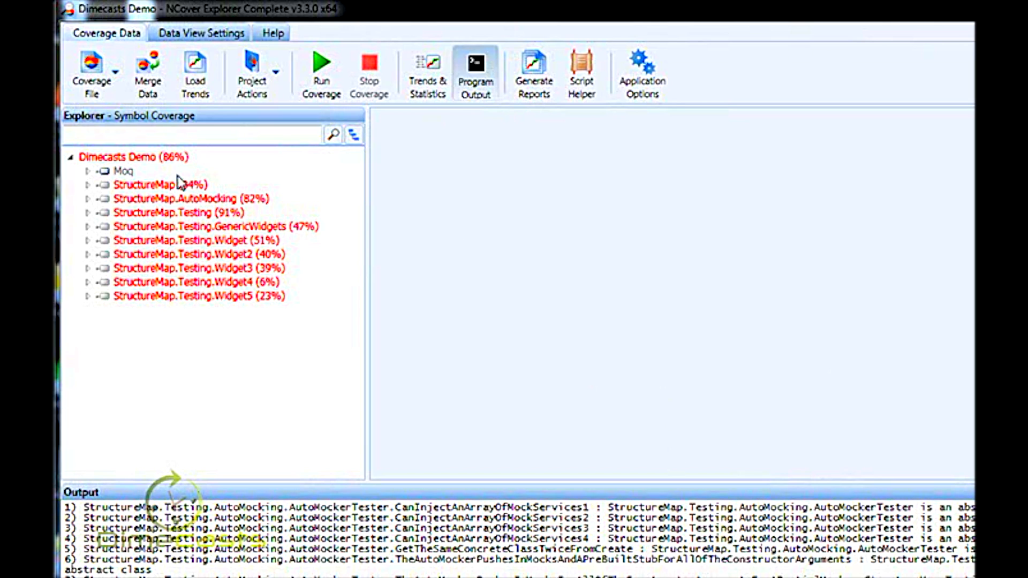
pyautogui.click(163, 157)
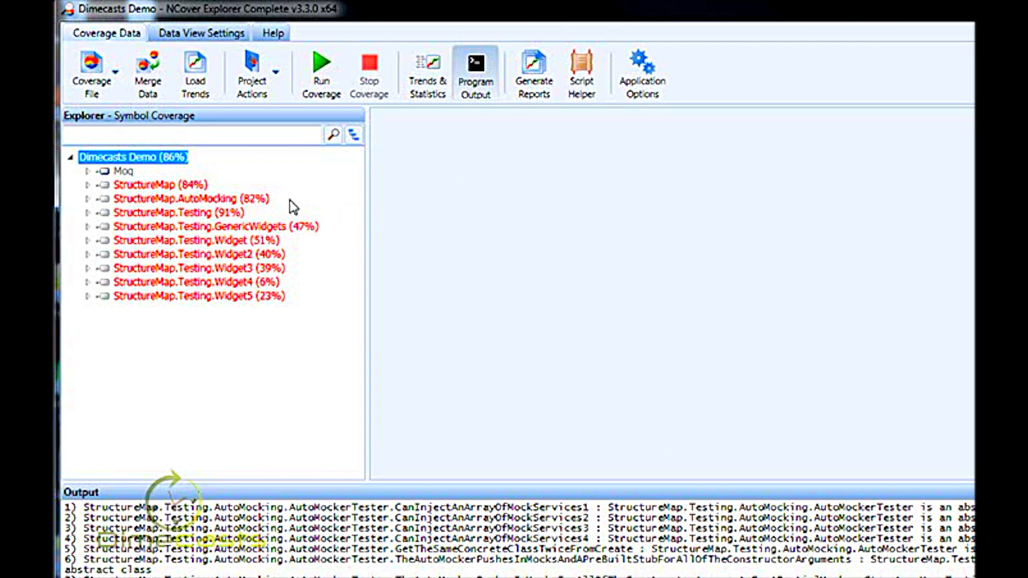
pyautogui.moveTo(115, 191)
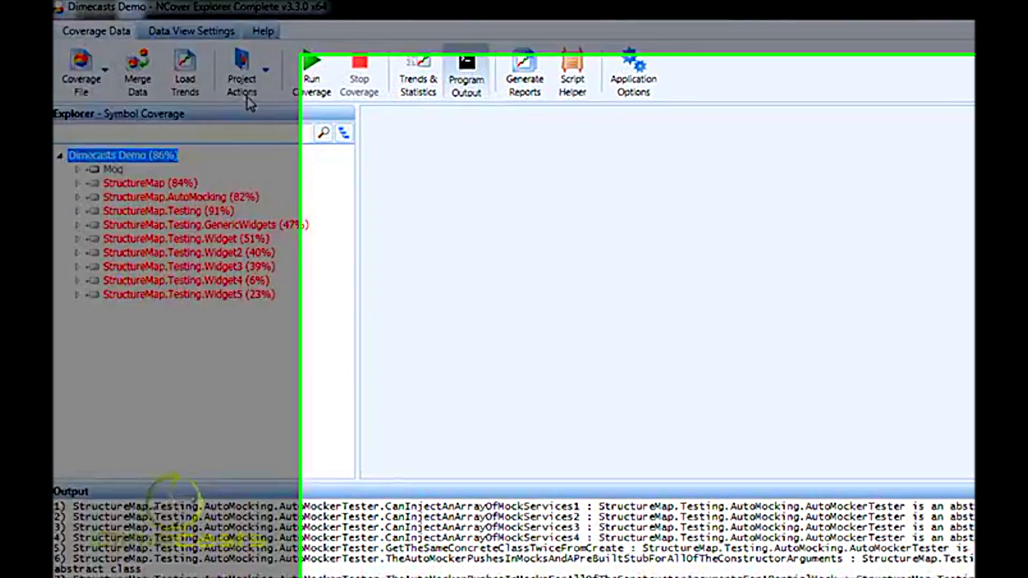
# - Lower the default satisfactory symbol coverage threshold in the project's display options
pyautogui.click(252, 75)
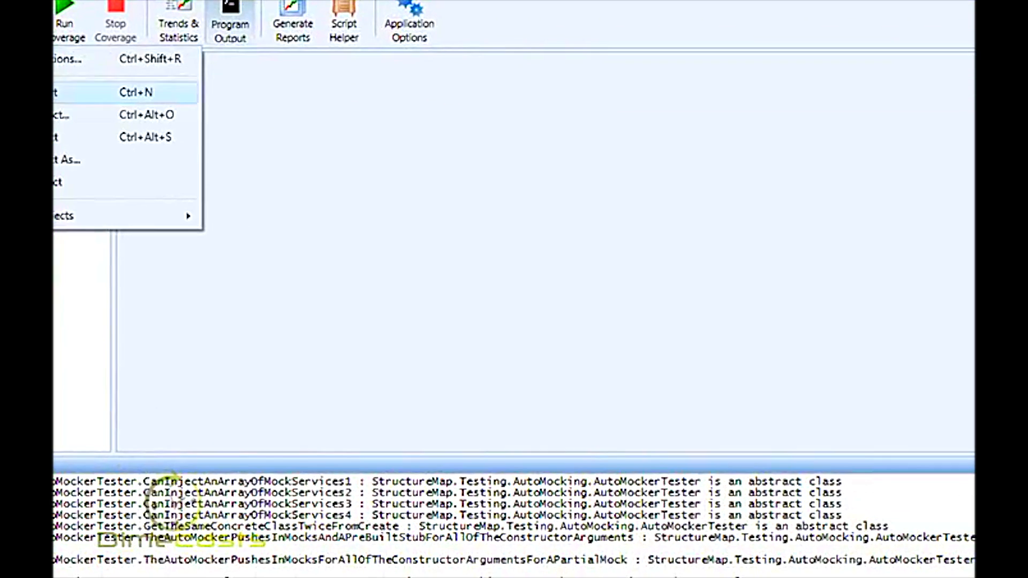
pyautogui.click(81, 59)
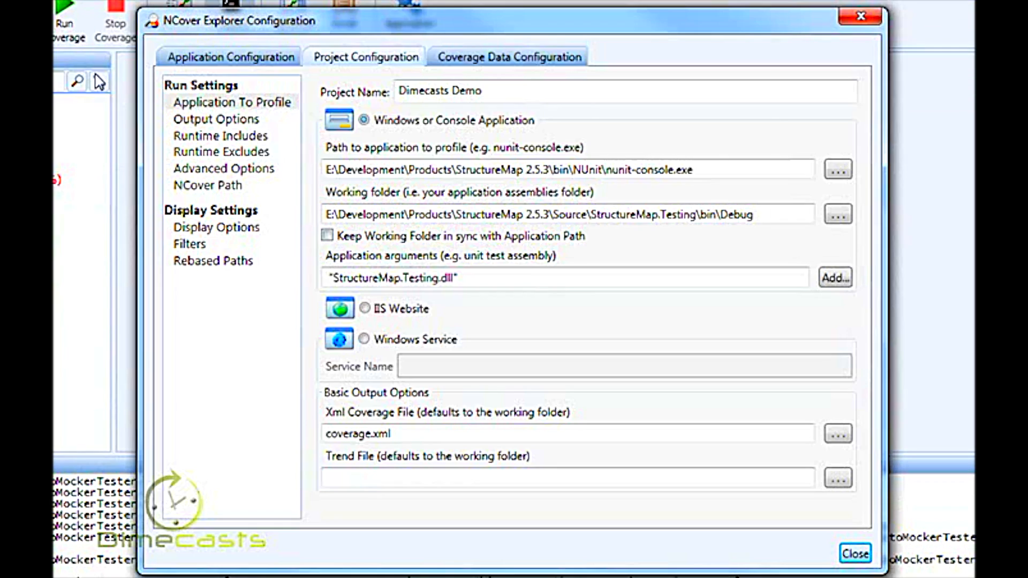
pyautogui.click(225, 229)
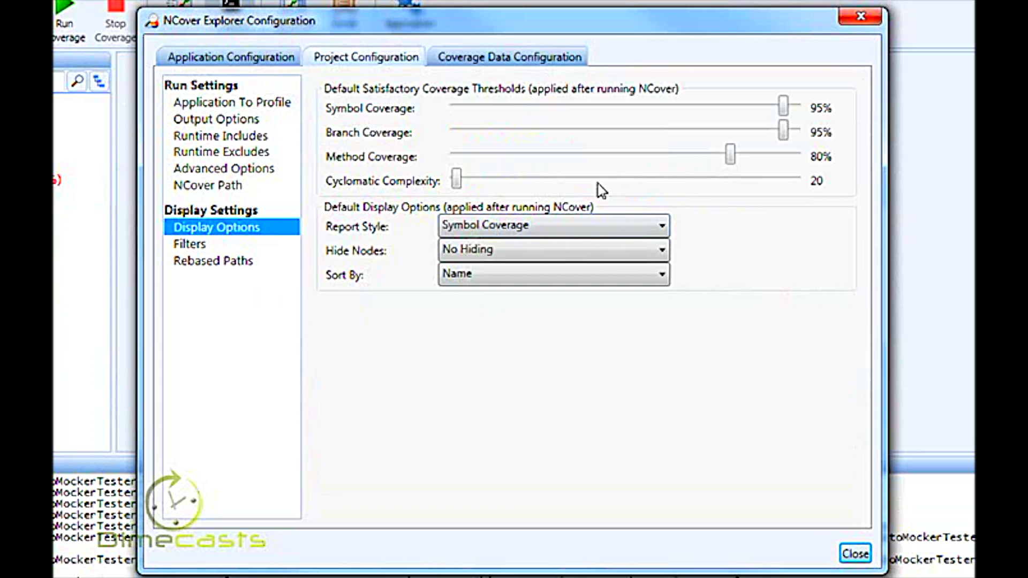
pyautogui.moveTo(526, 104)
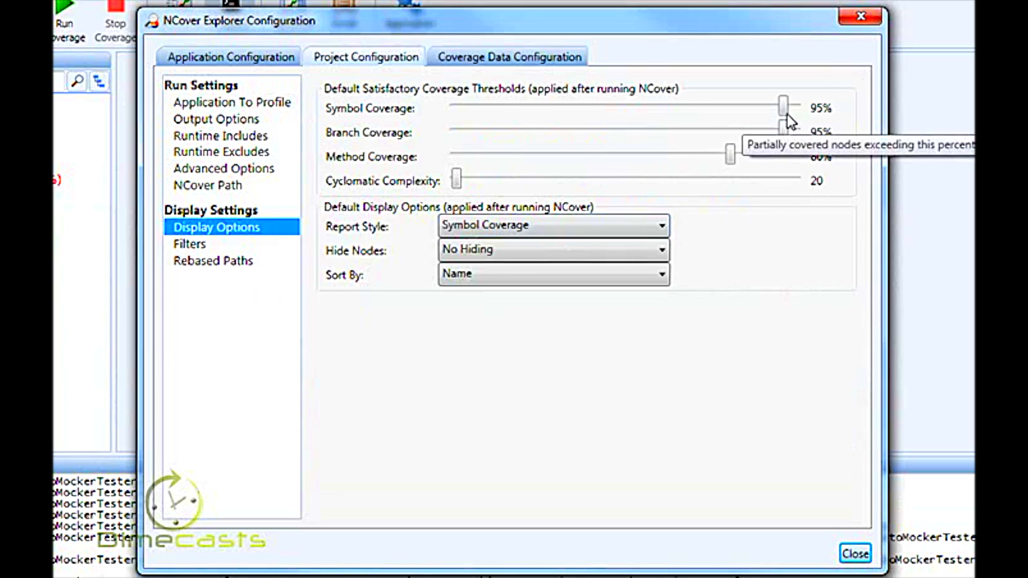
pyautogui.moveTo(785, 115); pyautogui.dragTo(732, 140)
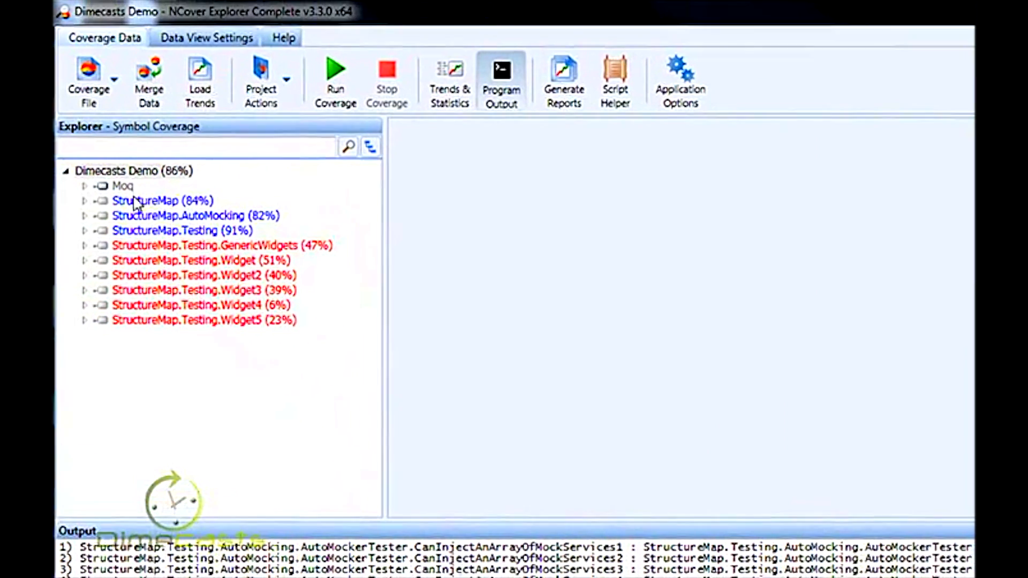
# - Expand the StructureMap assembly and its StructureMap namespace to examine class coverage, including the statistics of MemoryInstanceMemento
pyautogui.click(139, 201)
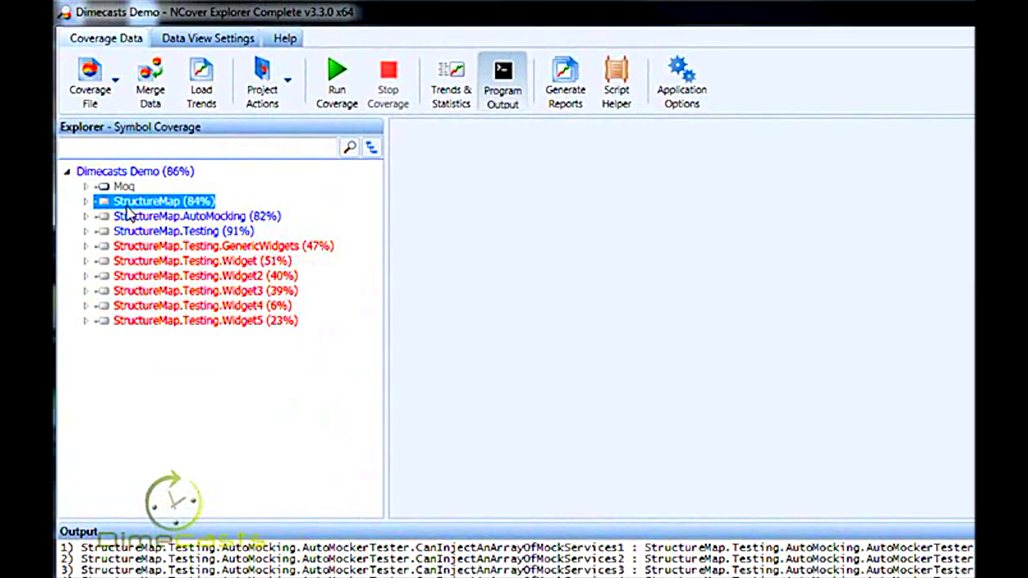
pyautogui.click(86, 202)
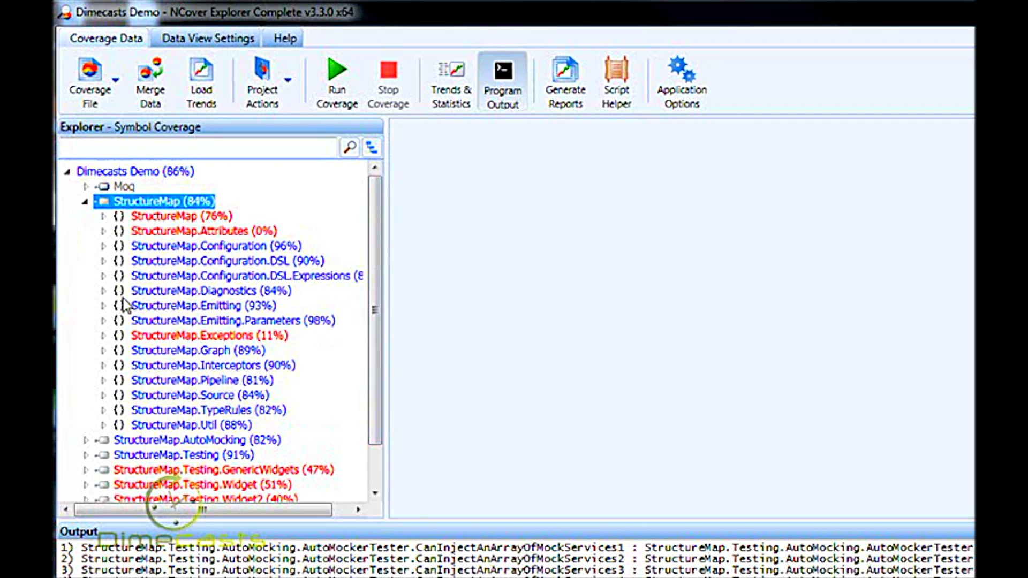
pyautogui.click(105, 217)
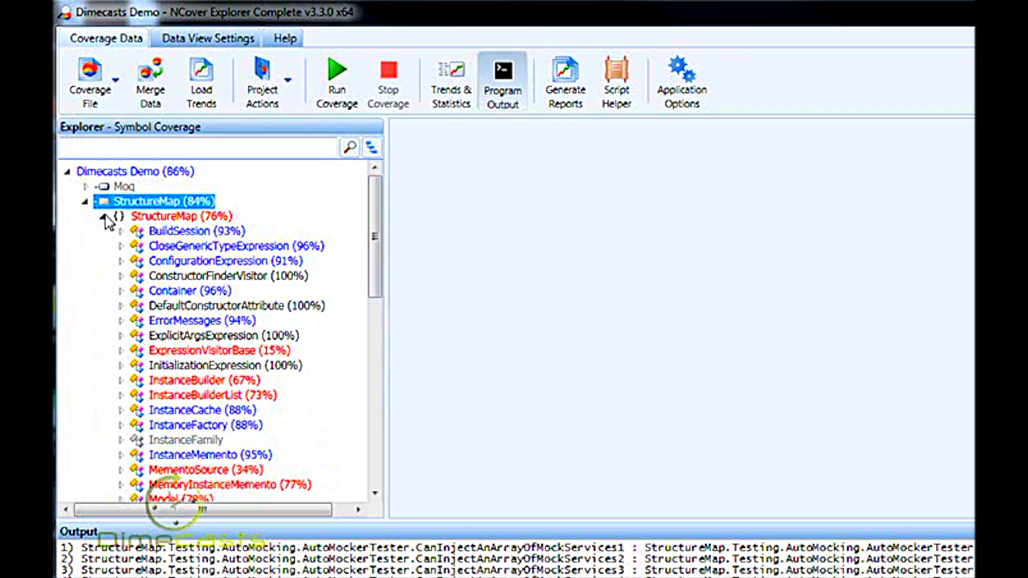
pyautogui.moveTo(382, 210); pyautogui.dragTo(376, 260)
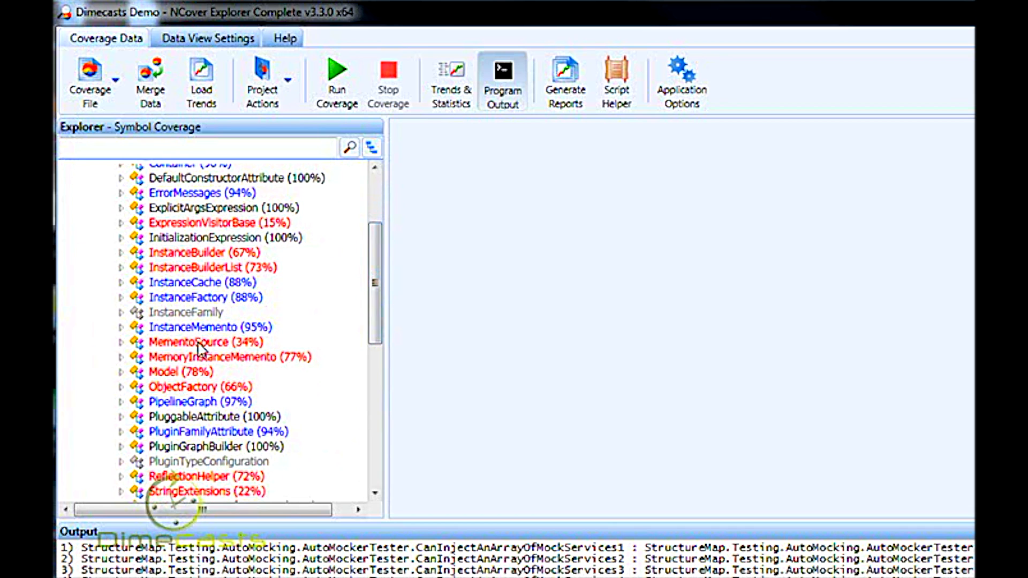
pyautogui.moveTo(195, 360)
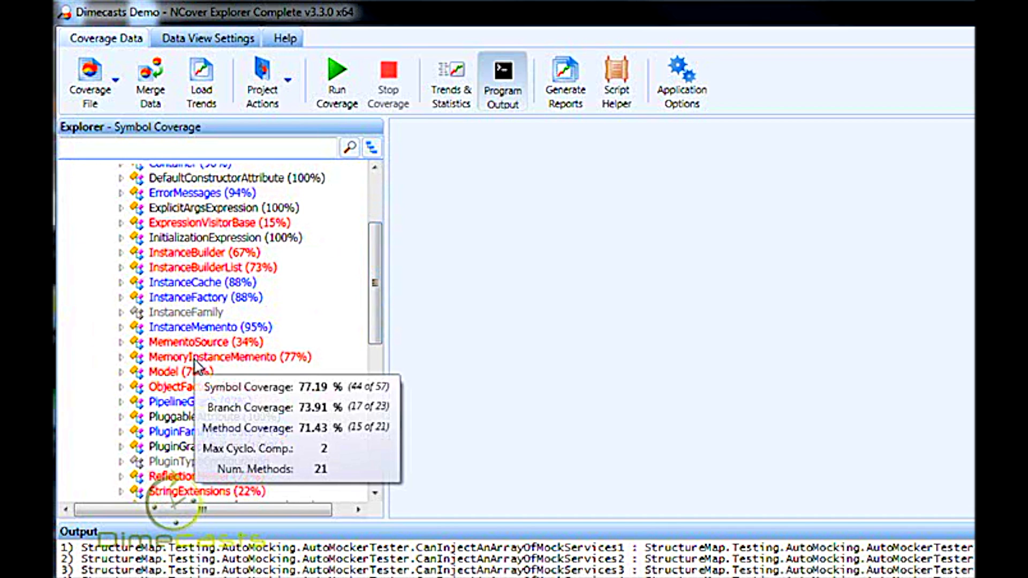
# - Open the source of the MemoryInstanceMemento class and expand the class to examine the coverage of its methods
pyautogui.click(195, 363)
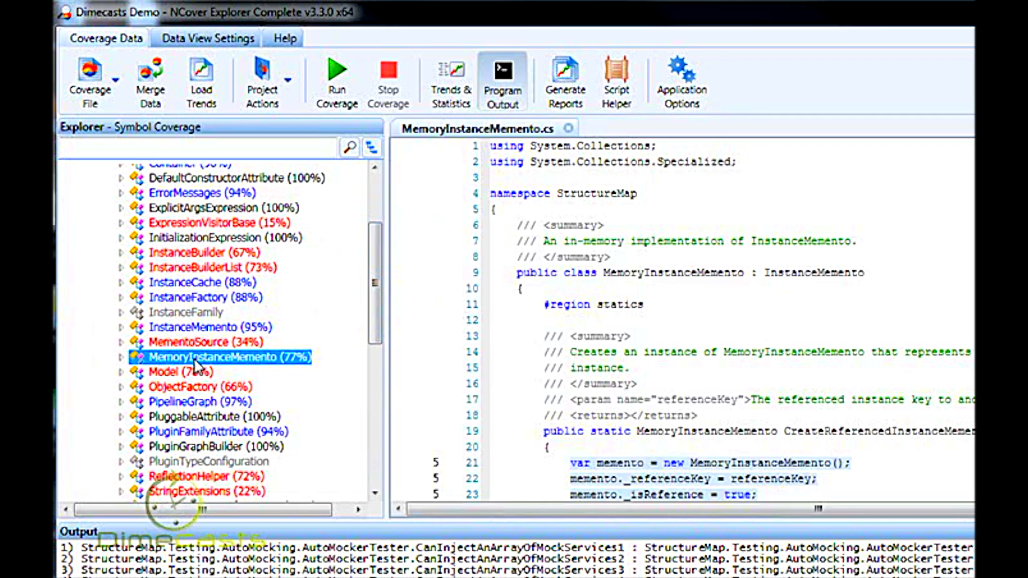
pyautogui.click(122, 358)
pyautogui.moveTo(375, 287); pyautogui.dragTo(369, 326)
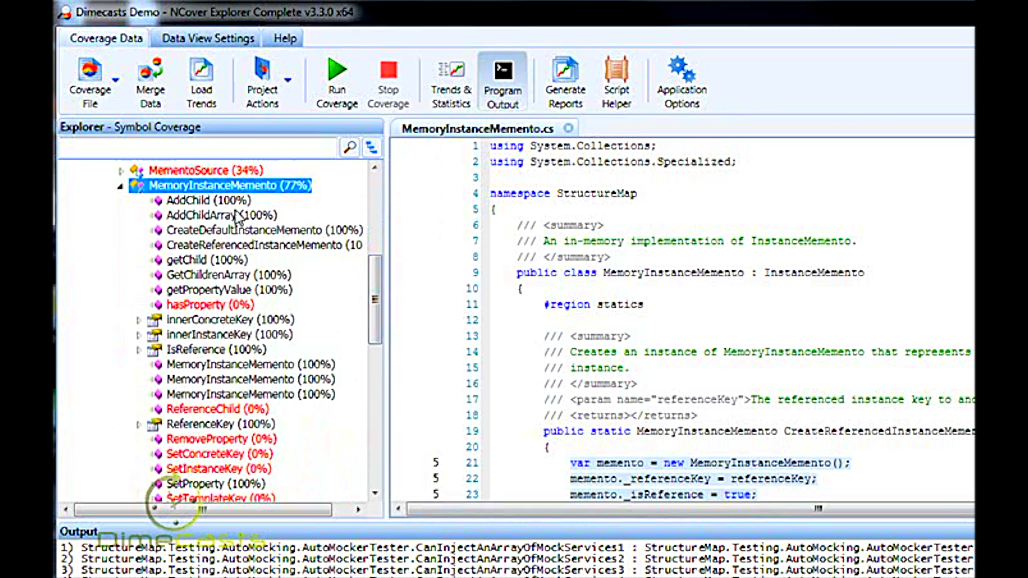
pyautogui.press('Left')
# - Expand the StructureMapConfiguration class and examine the uncovered registry line in its AddRegistry method's source
pyautogui.click(121, 286)
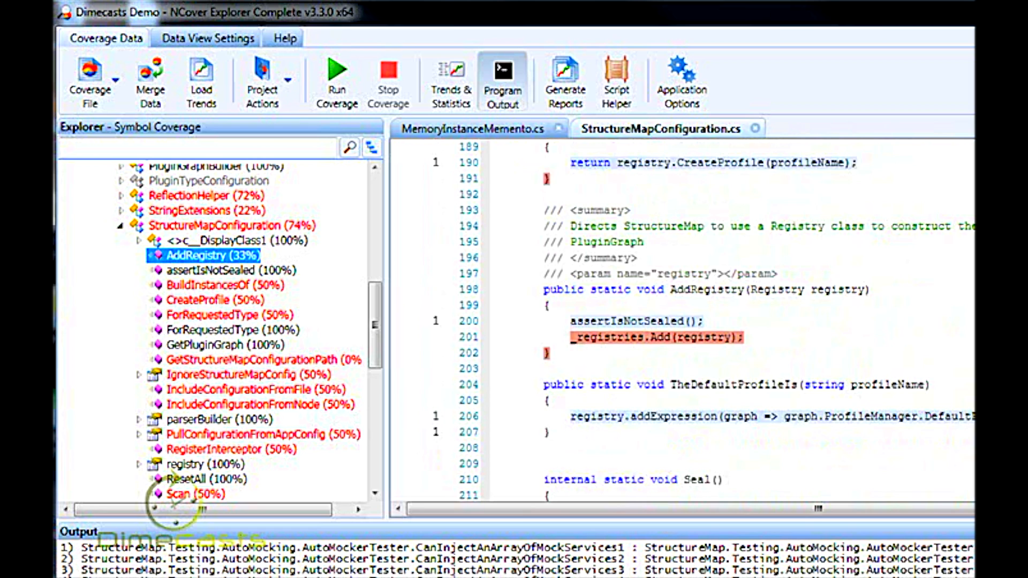
pyautogui.moveTo(744, 337); pyautogui.dragTo(573, 340)
pyautogui.click(573, 340)
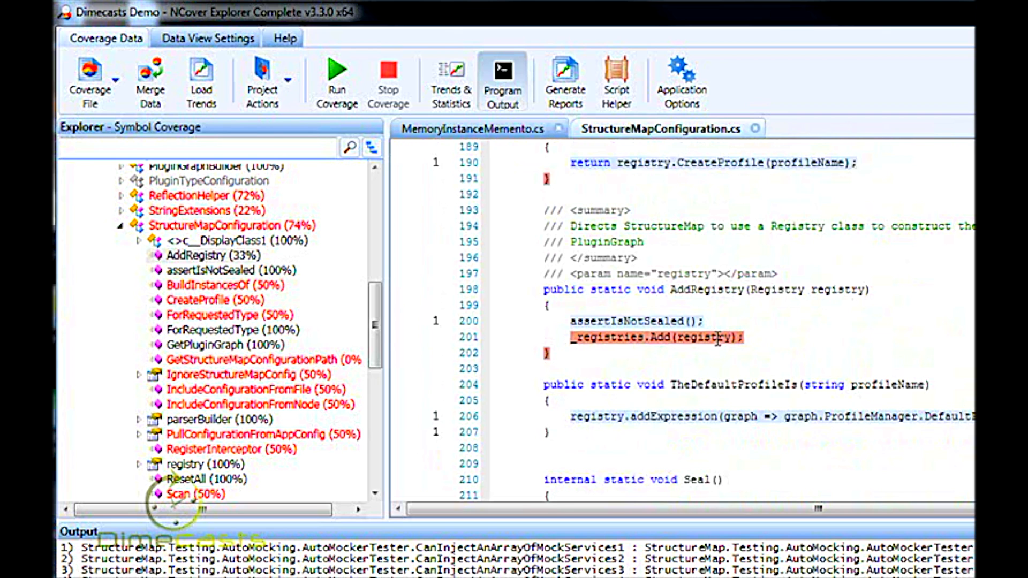
# - Inspect the source coverage of StructureMapConfiguration's CreateProfile and IncludeConfigurationFromNode methods, including the registry and configuration-file properties
pyautogui.click(213, 301)
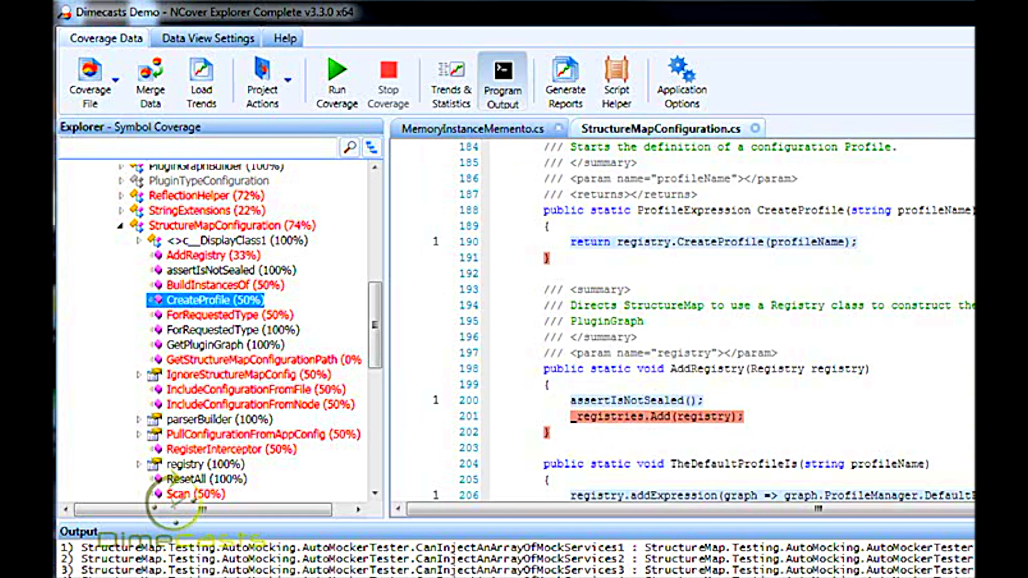
pyautogui.scroll(20, 680, 321)
pyautogui.scroll(20, 681, 321)
pyautogui.scroll(6, 681, 321)
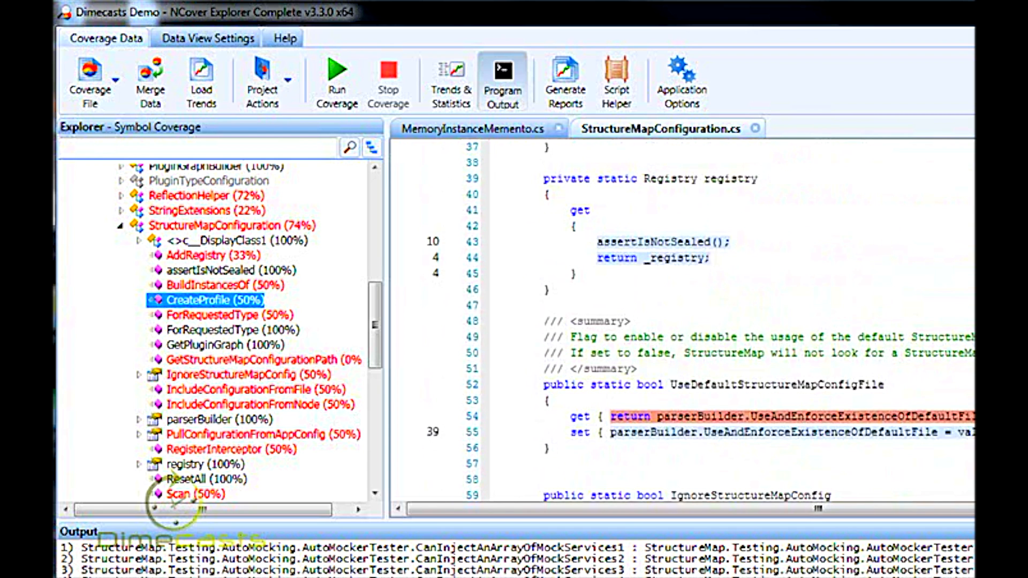
pyautogui.scroll(10, 792, 265)
pyautogui.click(206, 406)
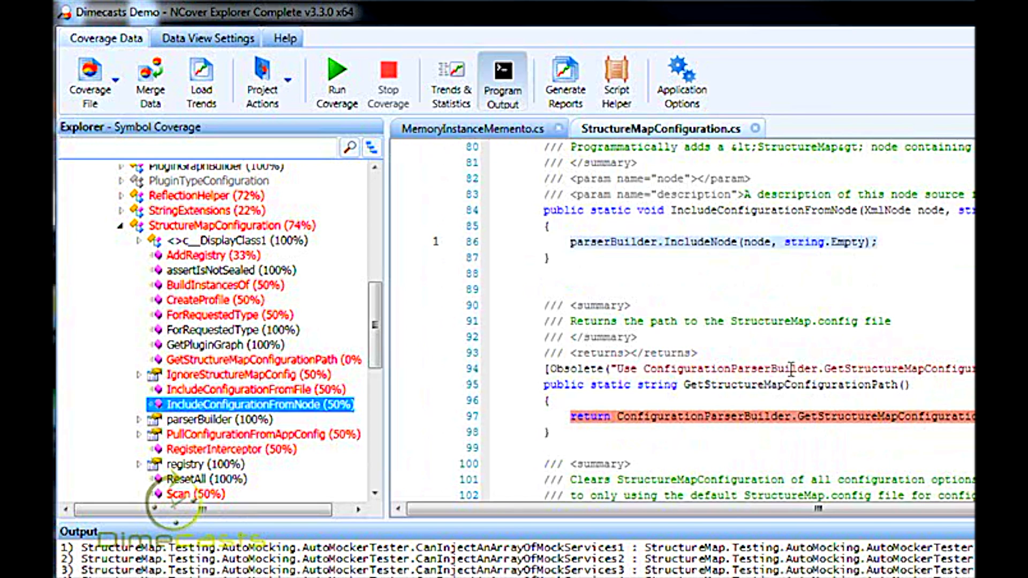
# - Generate a Summary report in HTML format as summary.html in StructureMap.Testing\bin\Debug, displaying it after generation
pyautogui.click(565, 80)
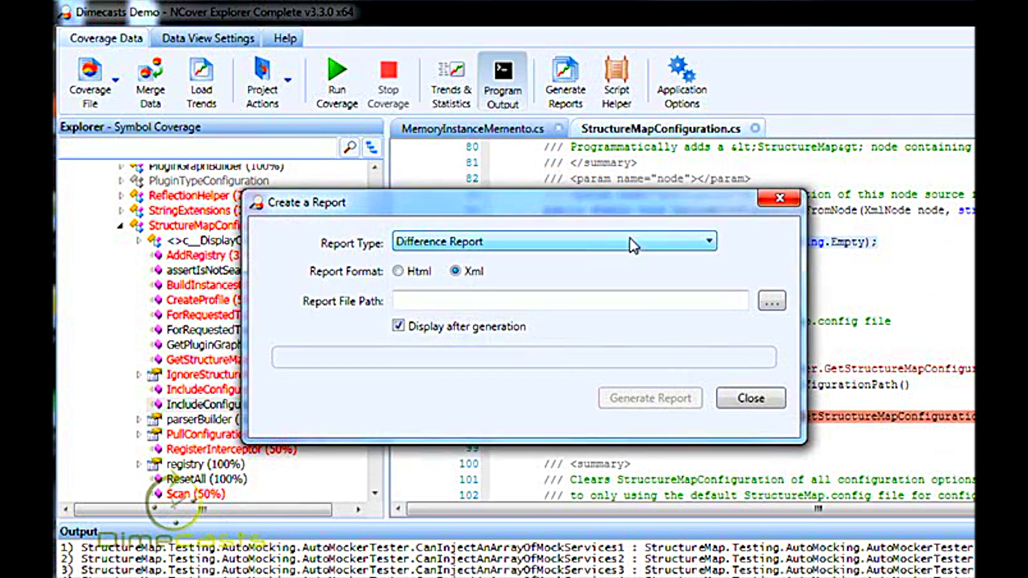
pyautogui.click(634, 244)
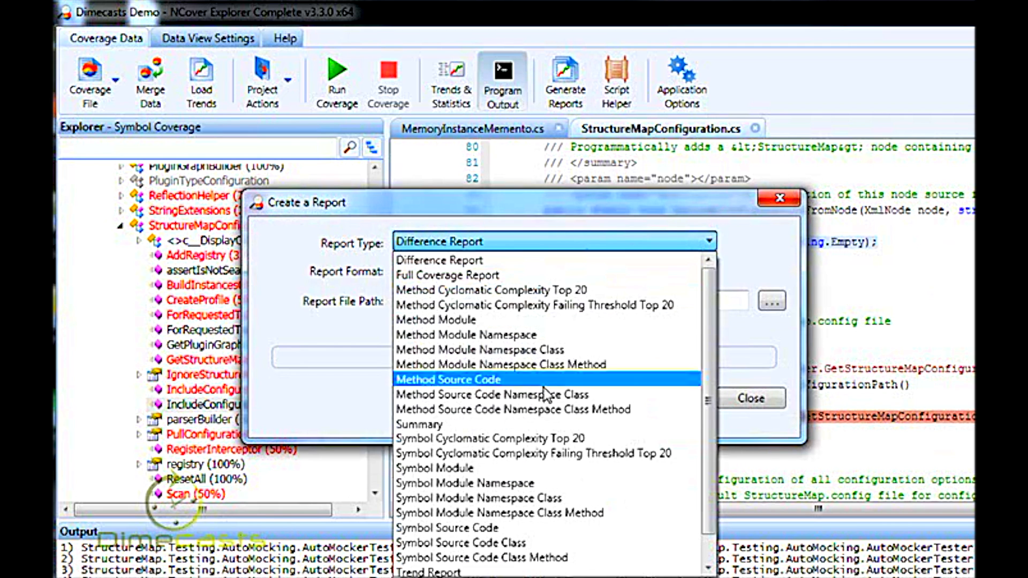
pyautogui.click(530, 423)
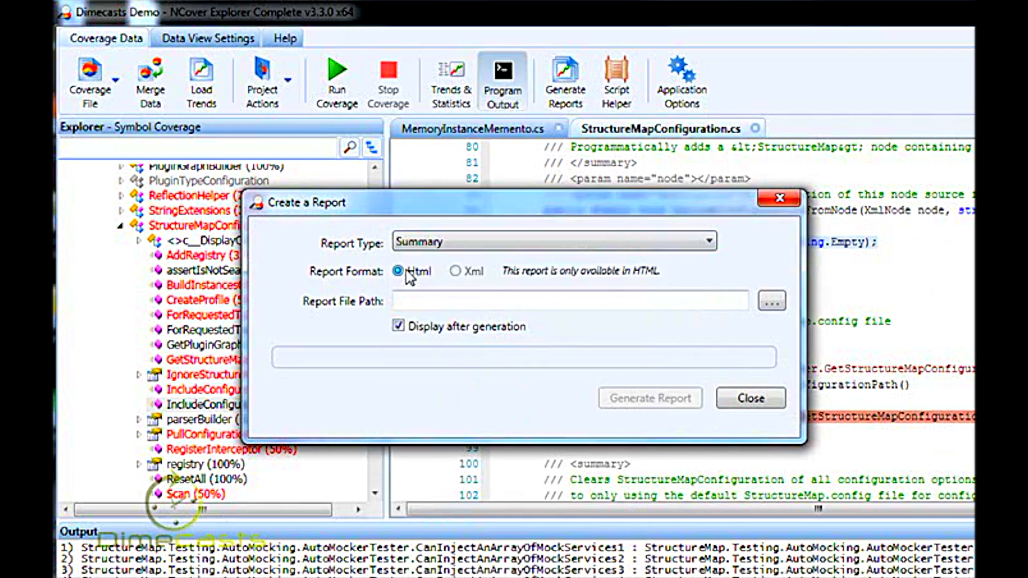
pyautogui.click(427, 298)
pyautogui.click(661, 396)
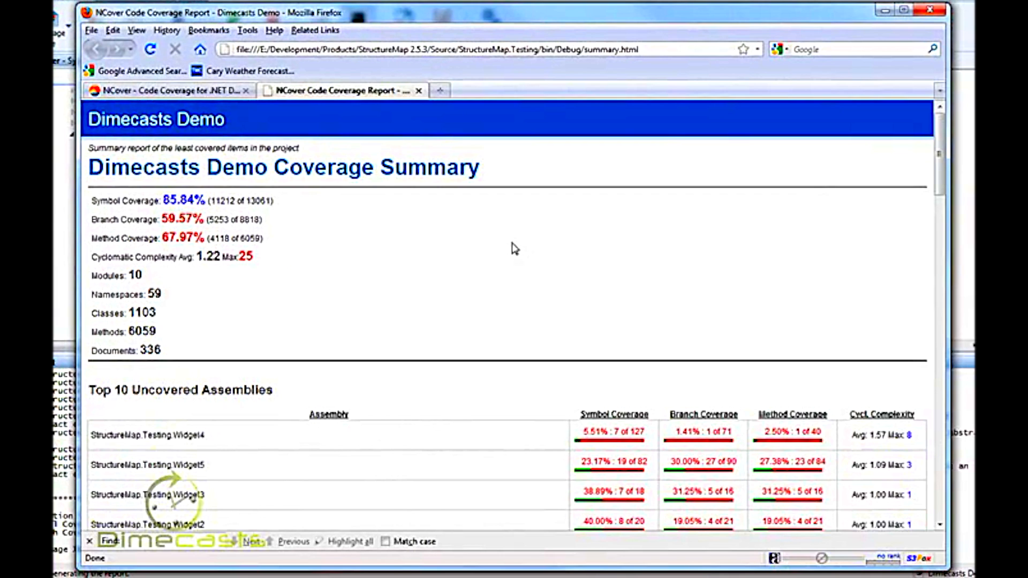
# - Examine the coverage summary report's overall statistics and its top 10 uncovered assemblies, namespaces, classes, methods and code sections
pyautogui.scroll(-1, 484, 227)
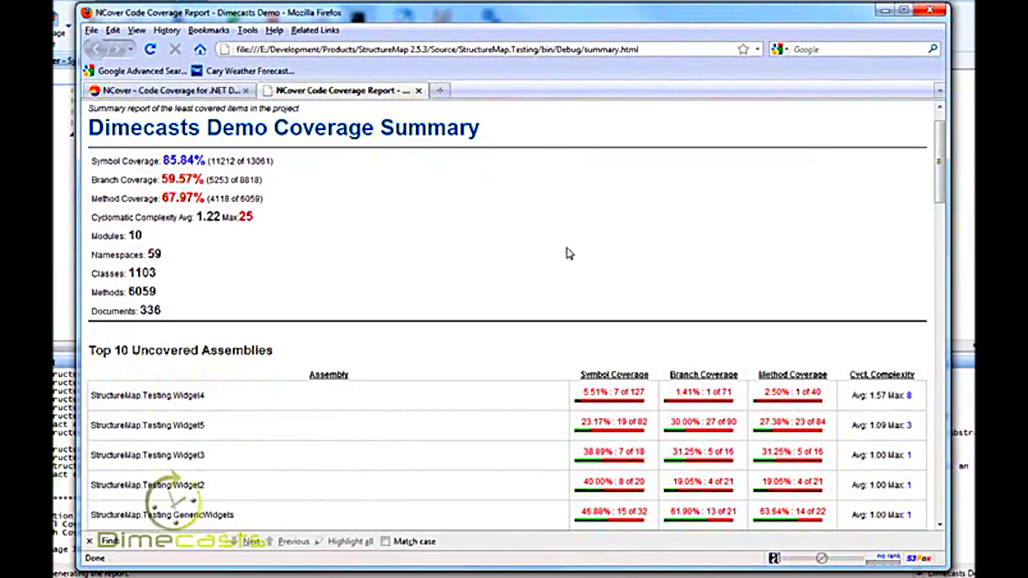
pyautogui.scroll(-14, 569, 254)
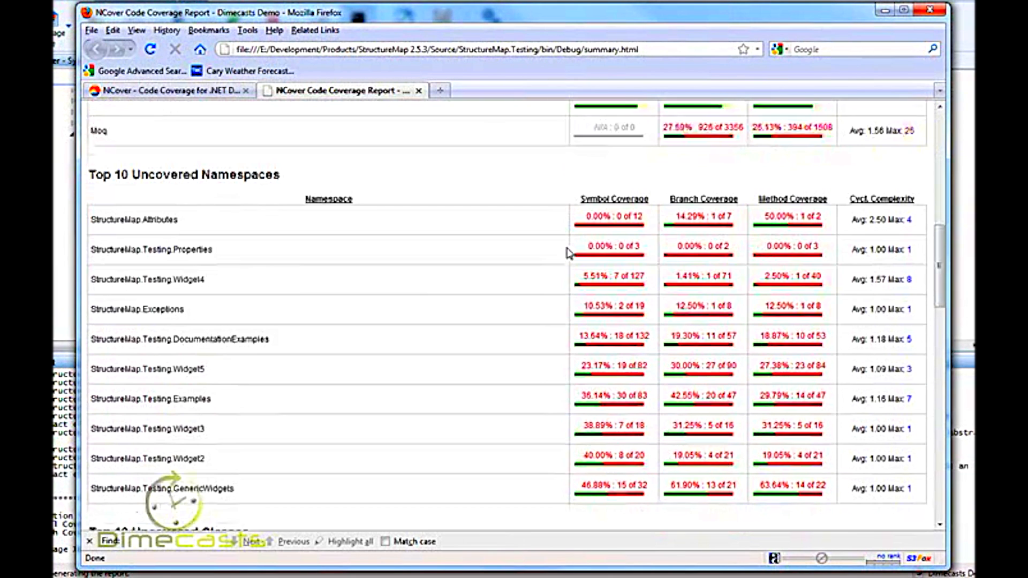
pyautogui.scroll(-1, 569, 254)
pyautogui.scroll(-5, 569, 254)
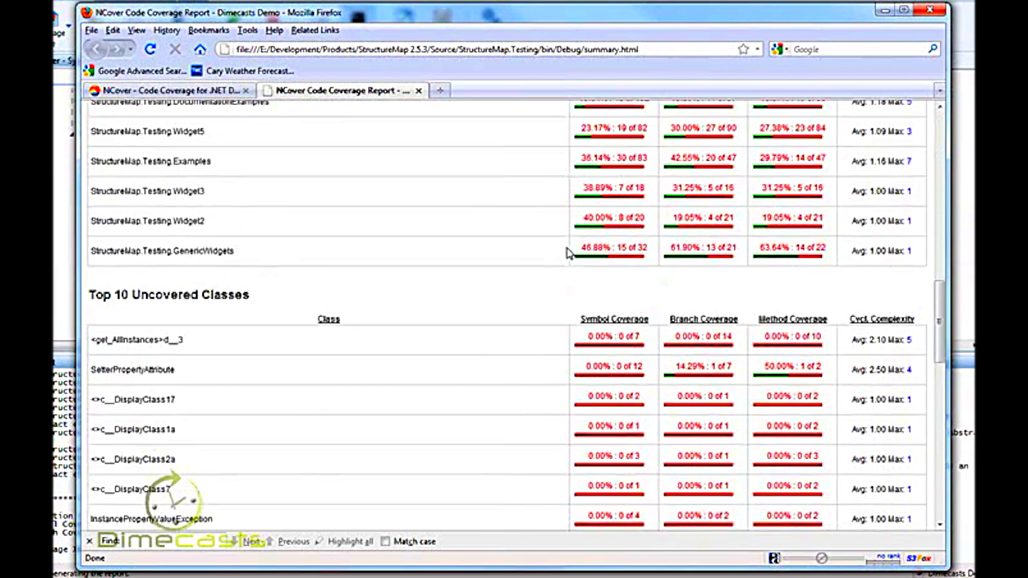
pyautogui.scroll(7, 355, 222)
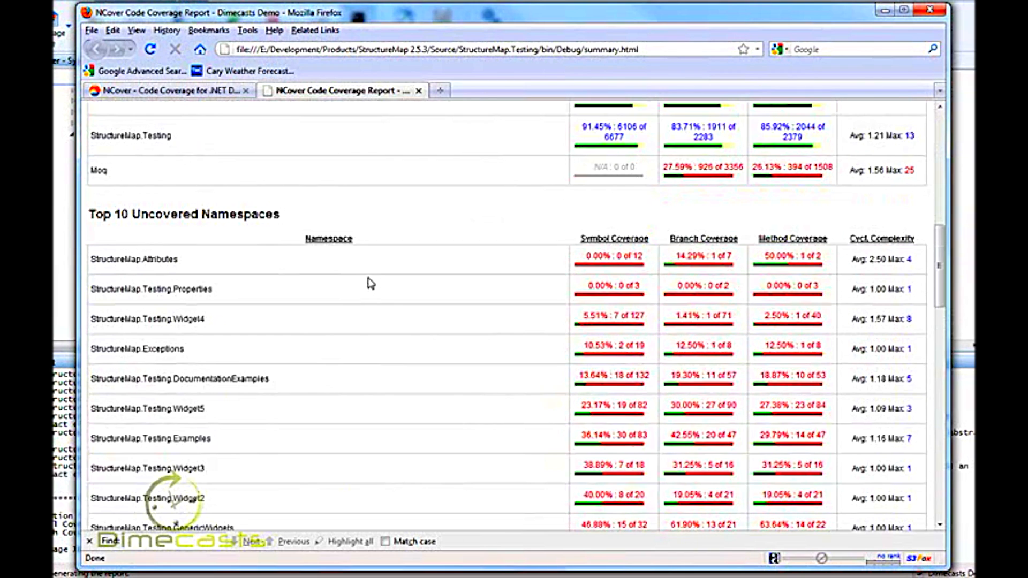
pyautogui.scroll(-17, 371, 284)
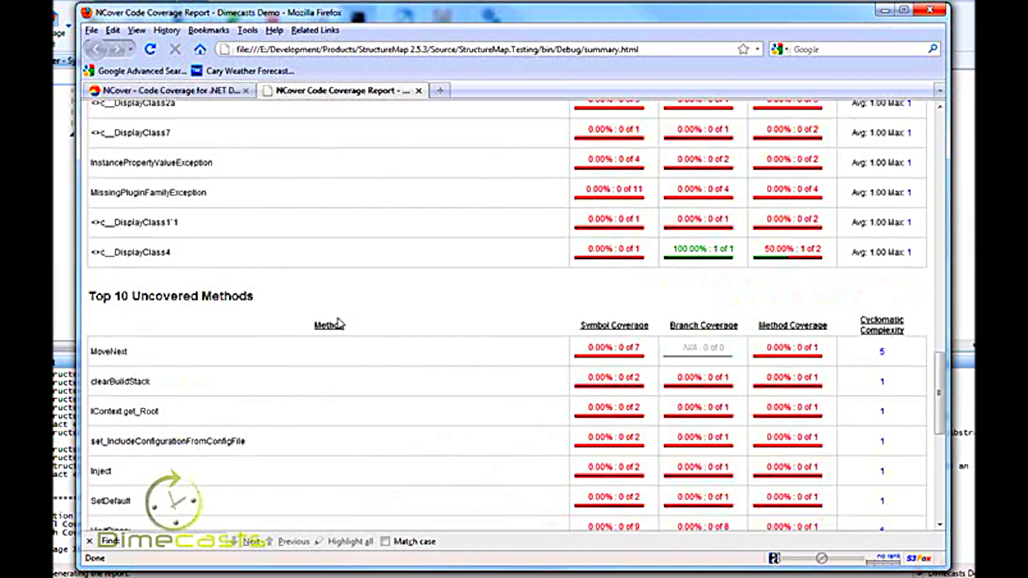
pyautogui.scroll(-10, 338, 323)
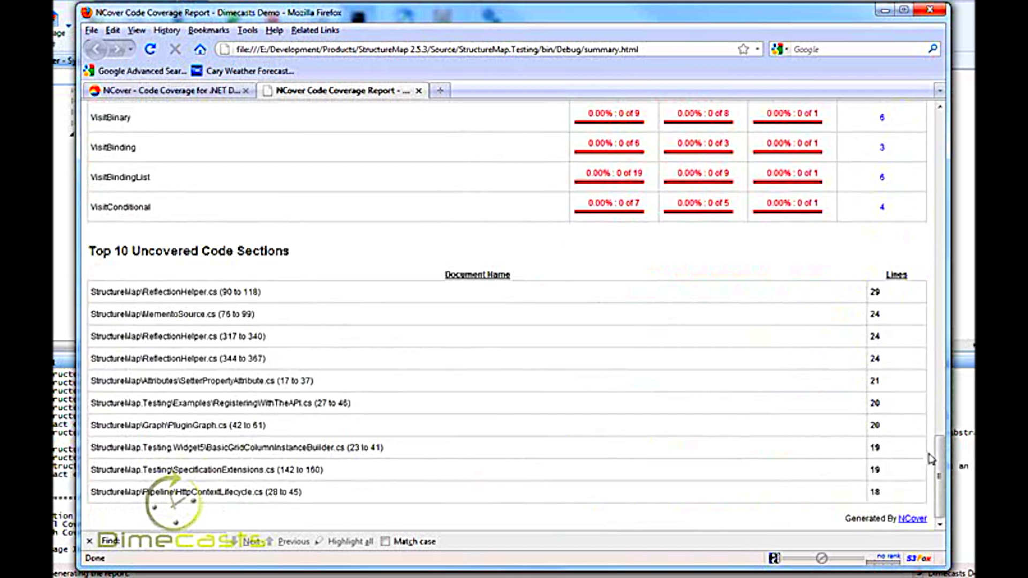
pyautogui.moveTo(944, 475); pyautogui.dragTo(944, 120)
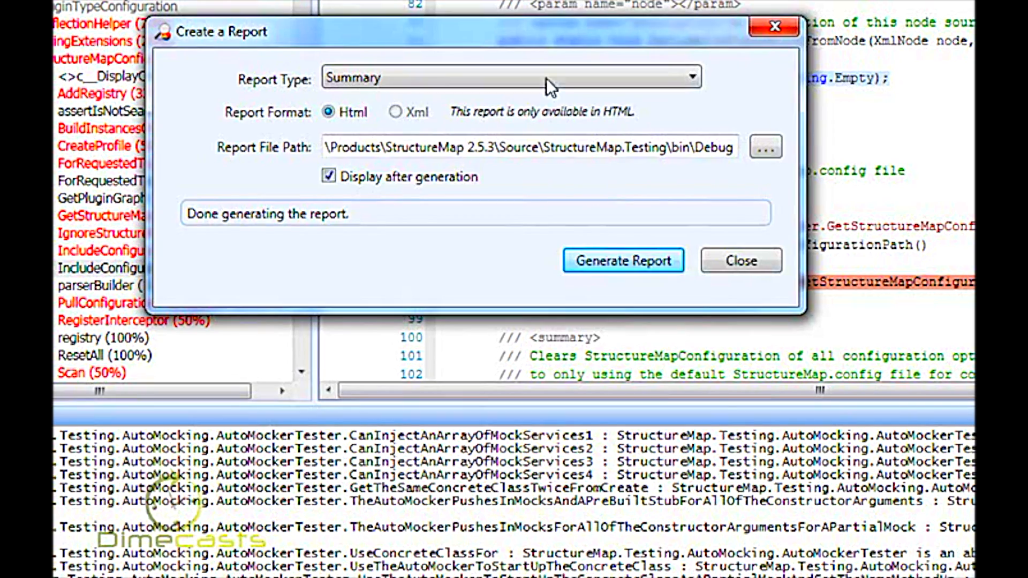
# - Return to NCover Explorer, review the available report types while leaving Summary selected, and close the report dialog
pyautogui.click(546, 78)
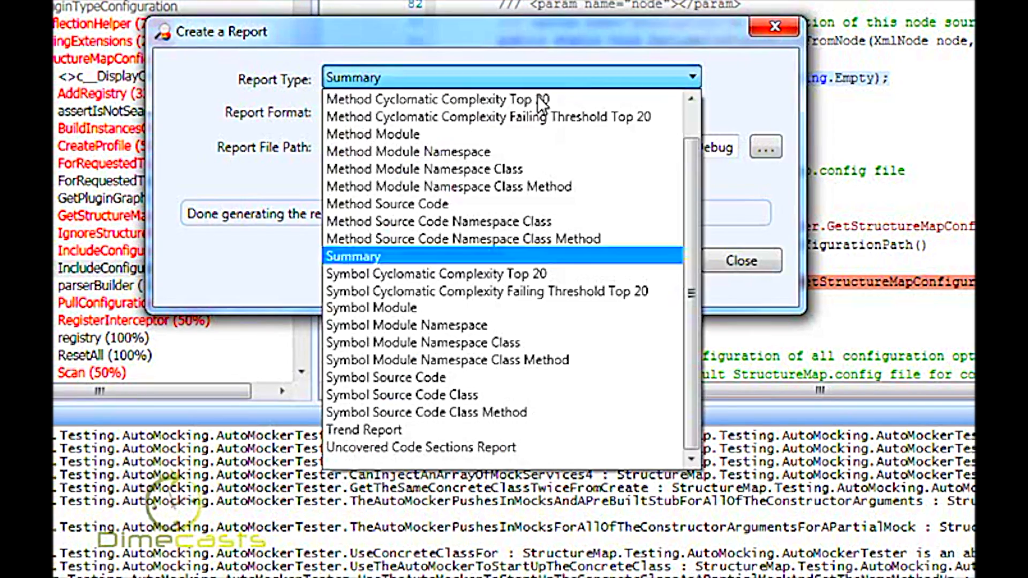
pyautogui.moveTo(688, 220); pyautogui.dragTo(702, 153)
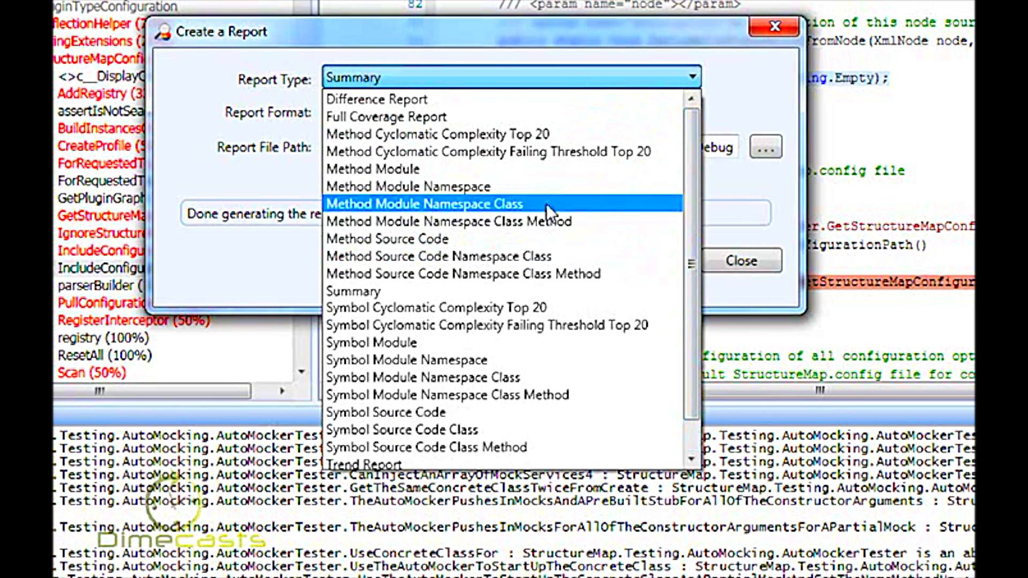
pyautogui.click(713, 182)
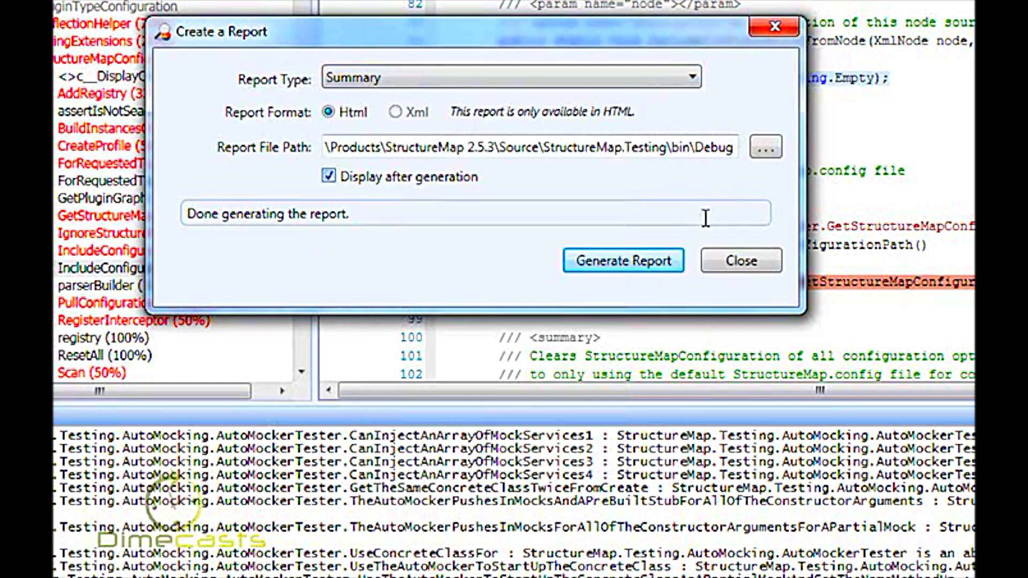
pyautogui.click(738, 261)
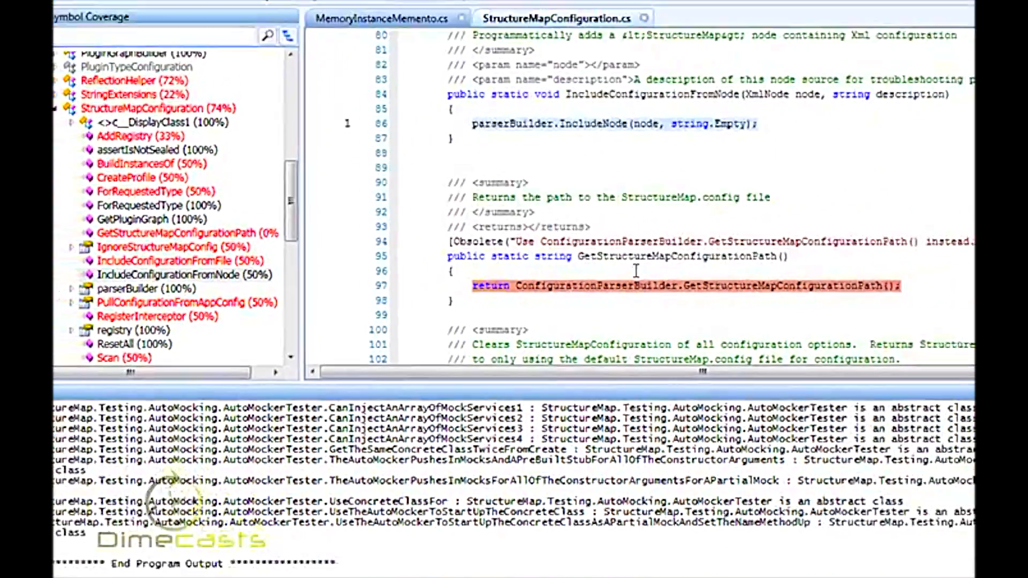